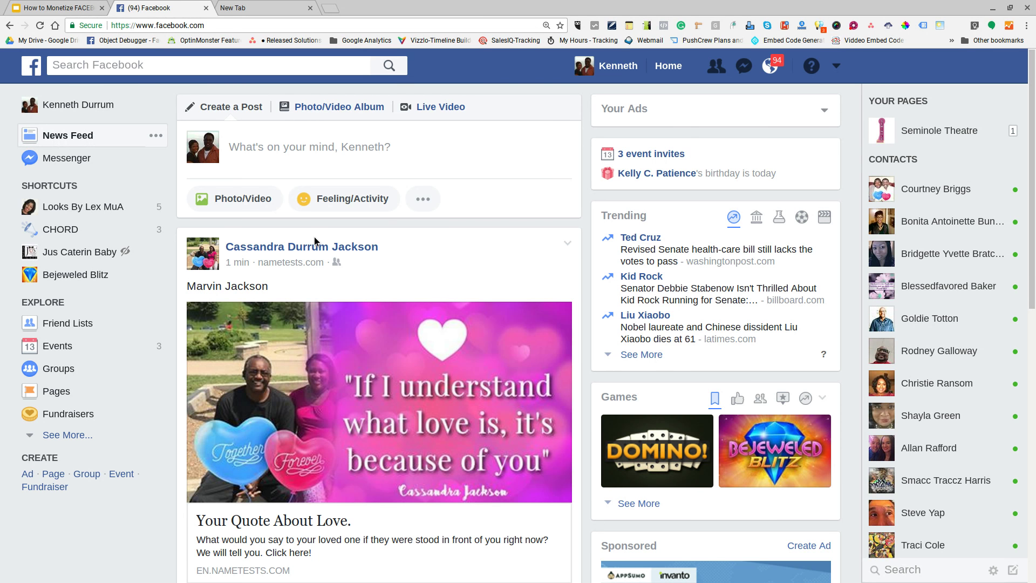
# Start a new post and enter the text "Everyone have great evening"
pyautogui.click(314, 169)
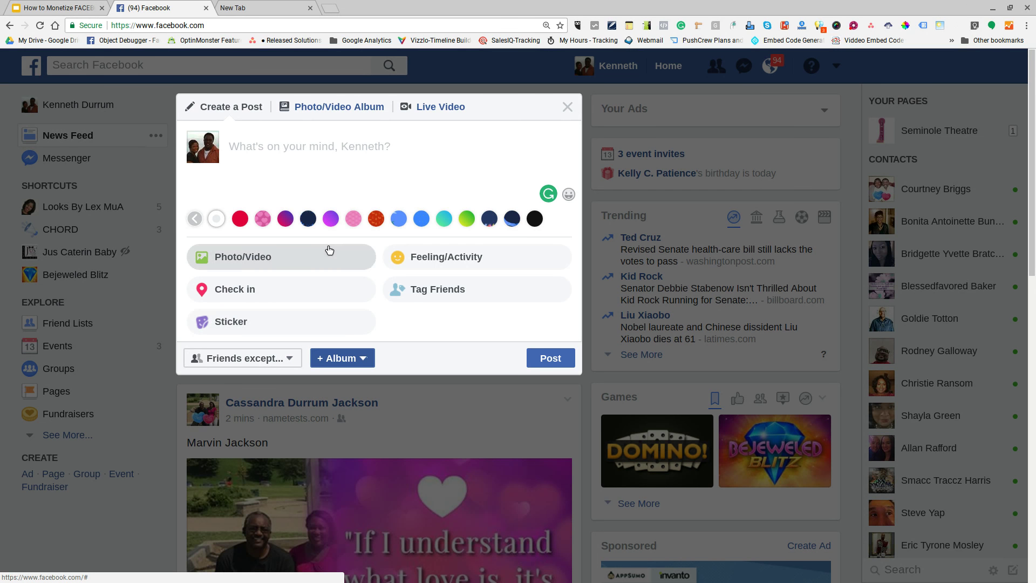
pyautogui.click(299, 148)
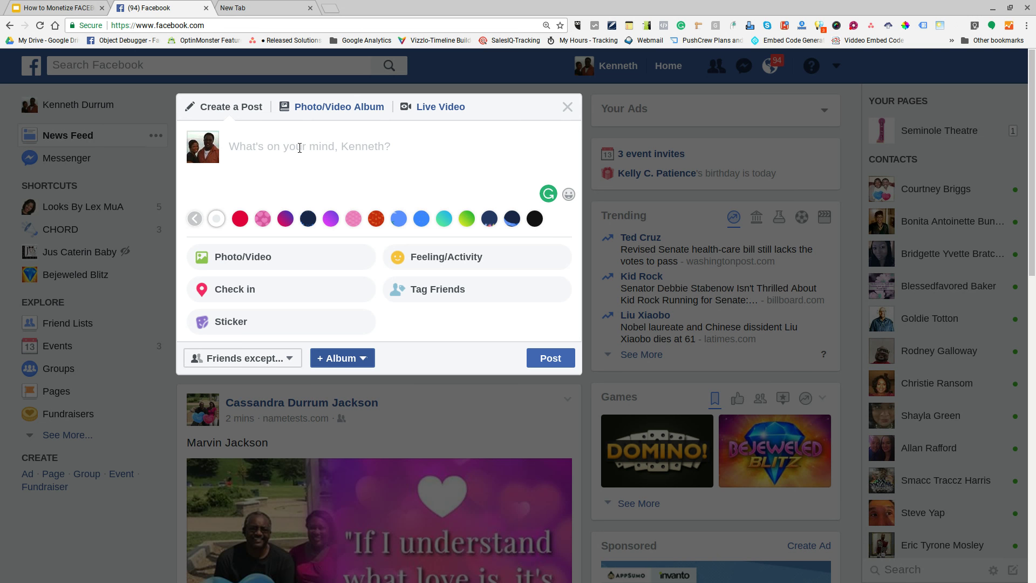
pyautogui.write('Everyone hsv')
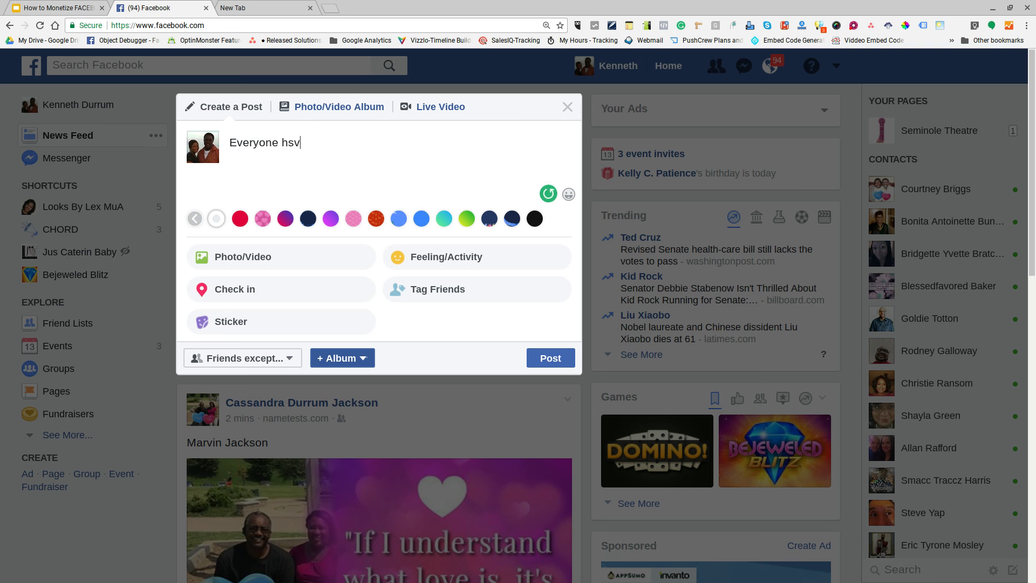
pyautogui.press('BackSpace')
pyautogui.press('BackSpace')
pyautogui.press('BackSpace')
pyautogui.write('ave')
pyautogui.press('BackSpace')
pyautogui.press('BackSpace')
pyautogui.press('BackSpace')
pyautogui.write('have great eve')
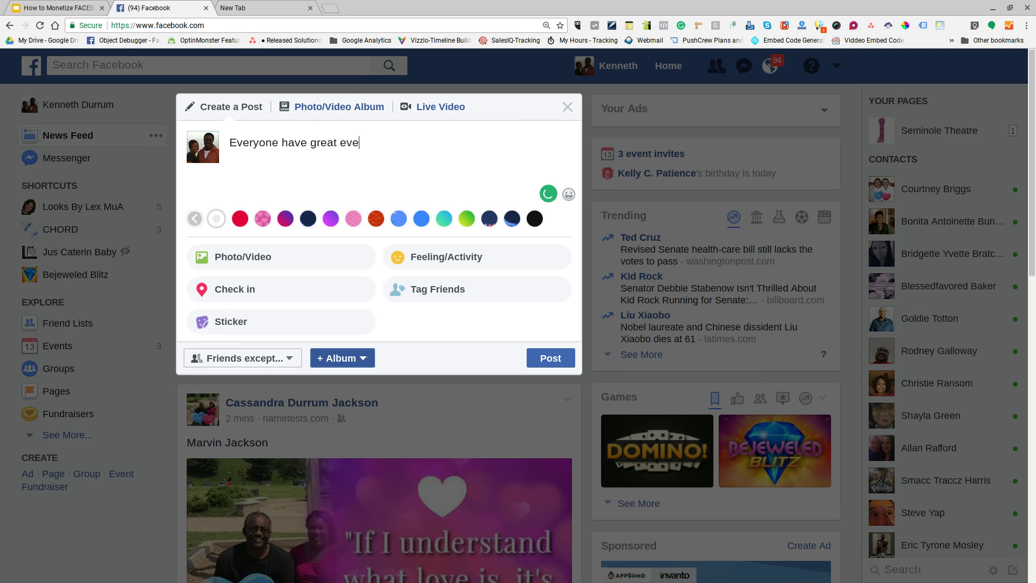
pyautogui.write('ning')
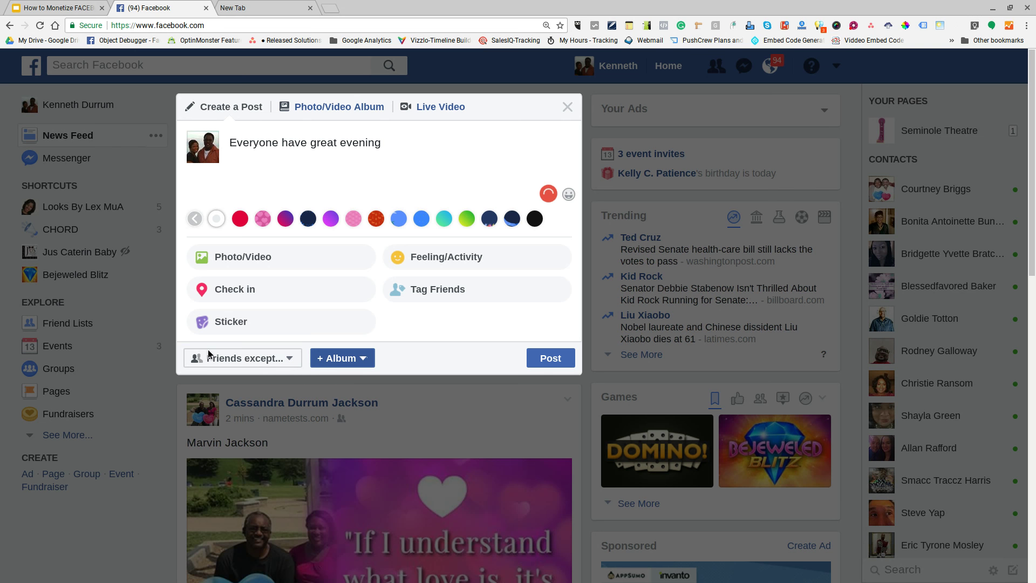
# Set the post's audience to Friends except, examine the Acquaintances exclusion and the friends available to exclude, and save the selection
pyautogui.click(267, 361)
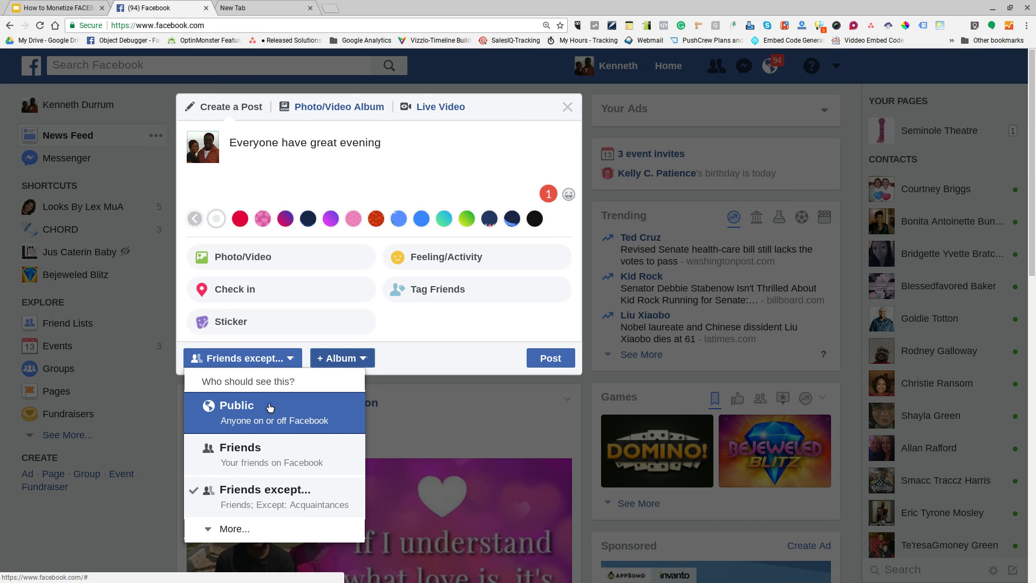
pyautogui.scroll(-1, 270, 407)
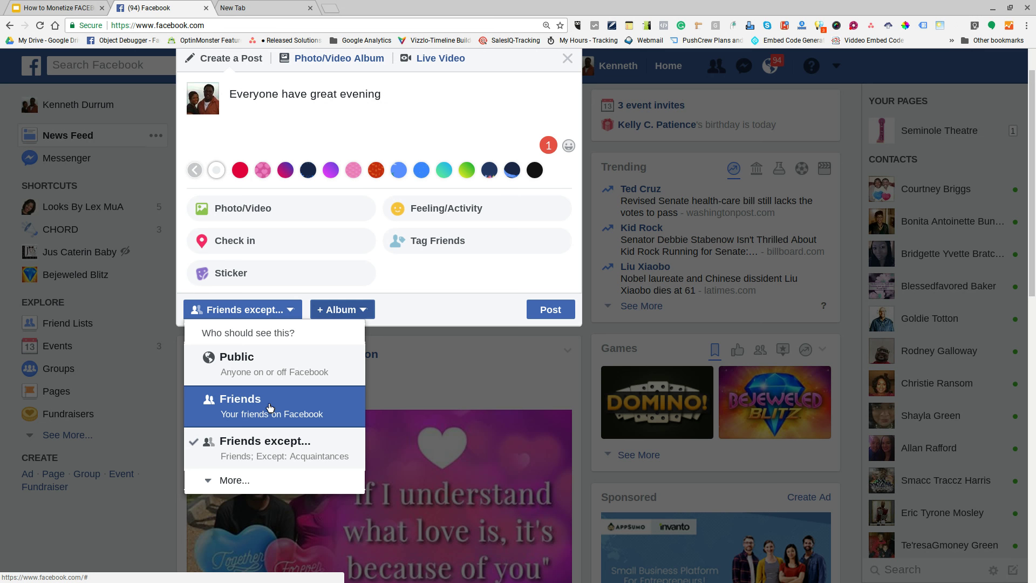
pyautogui.click(266, 442)
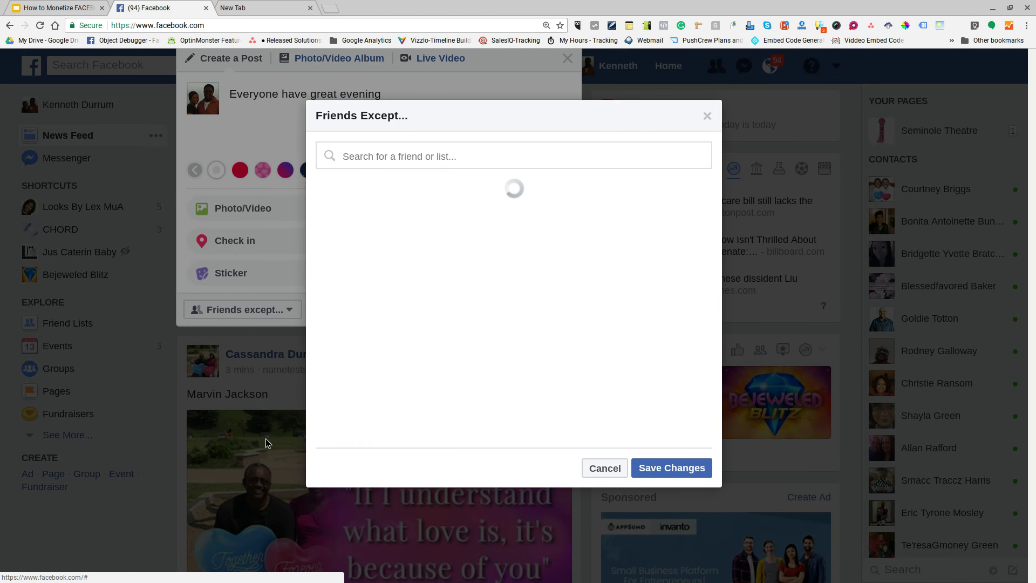
pyautogui.click(400, 364)
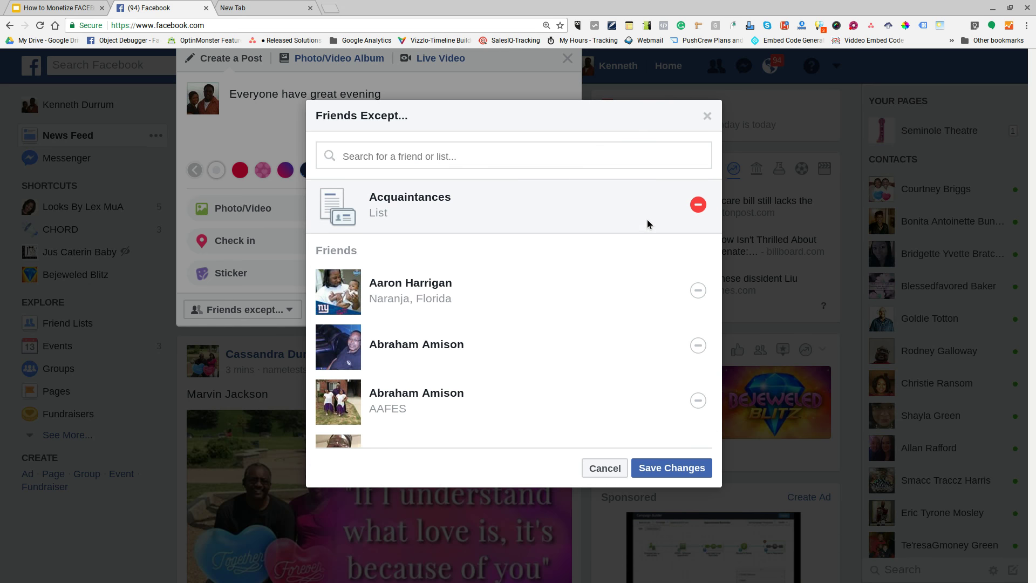
pyautogui.scroll(-1, 660, 257)
pyautogui.scroll(-5, 660, 256)
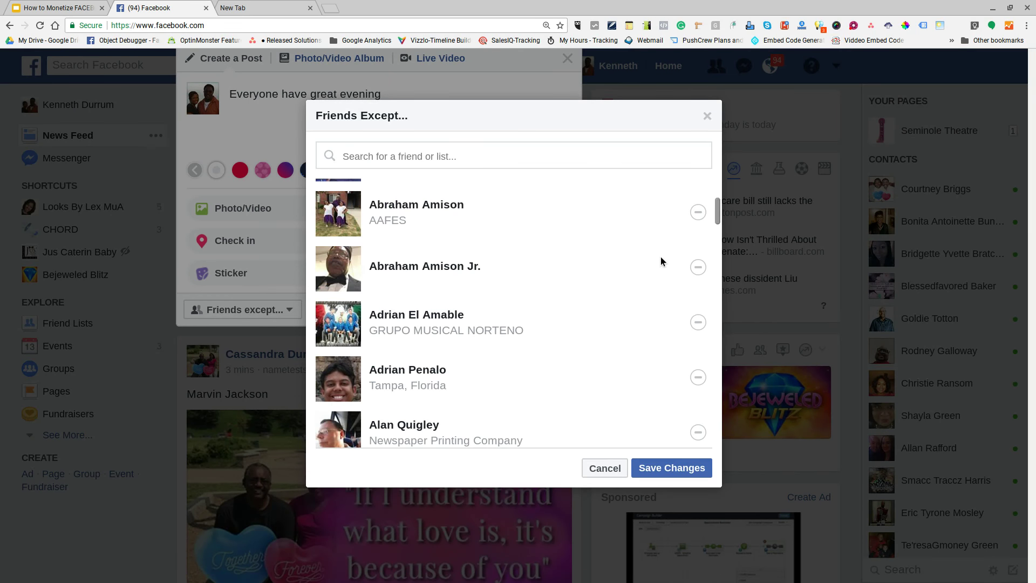
pyautogui.scroll(-6, 660, 257)
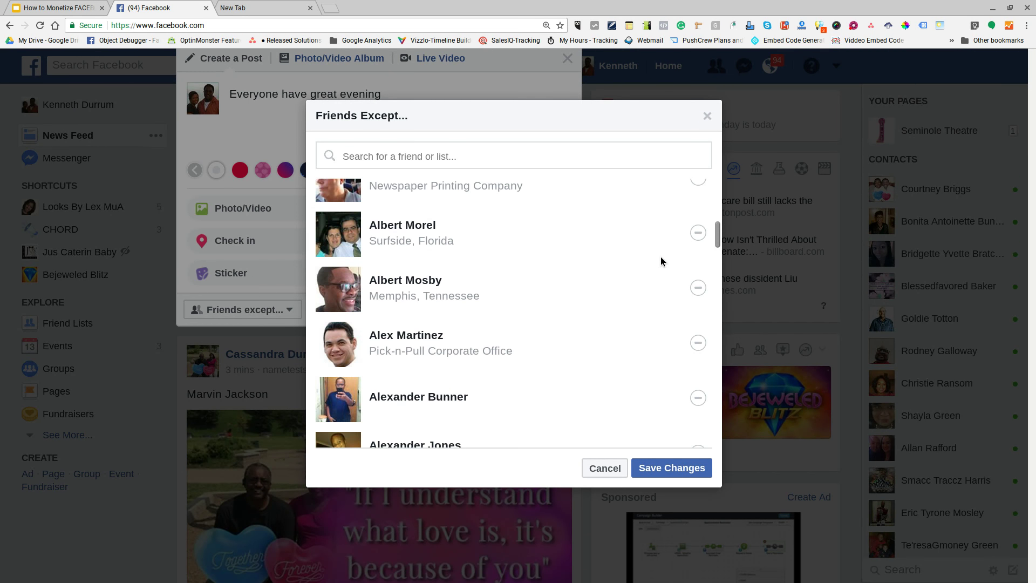
pyautogui.scroll(-6, 661, 259)
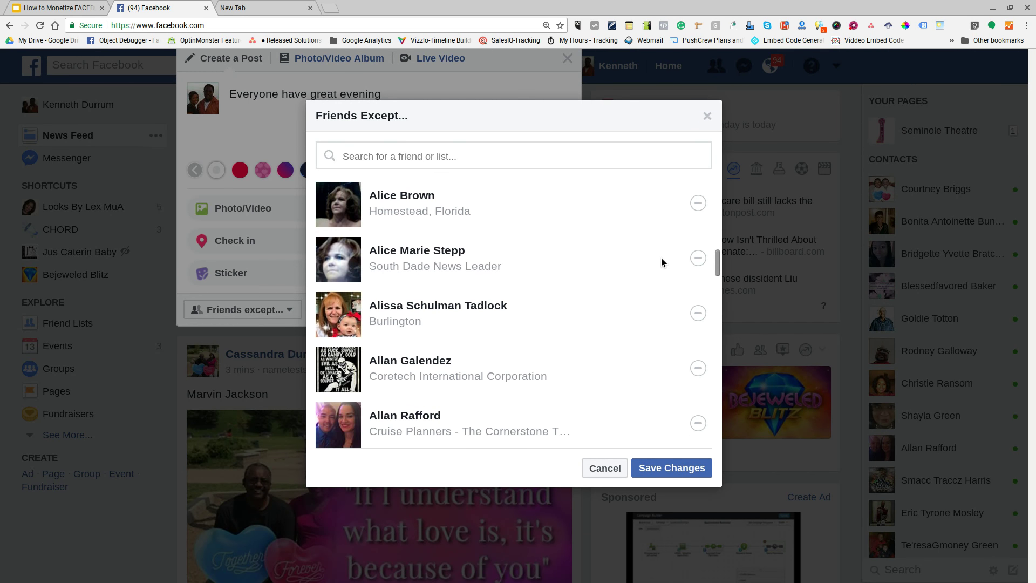
pyautogui.scroll(-1, 661, 258)
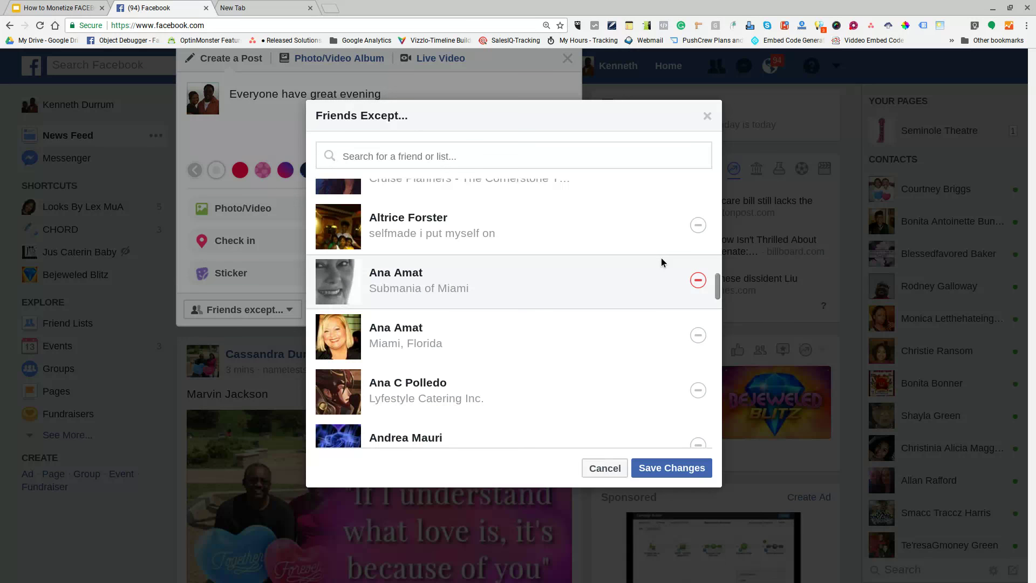
pyautogui.click(641, 471)
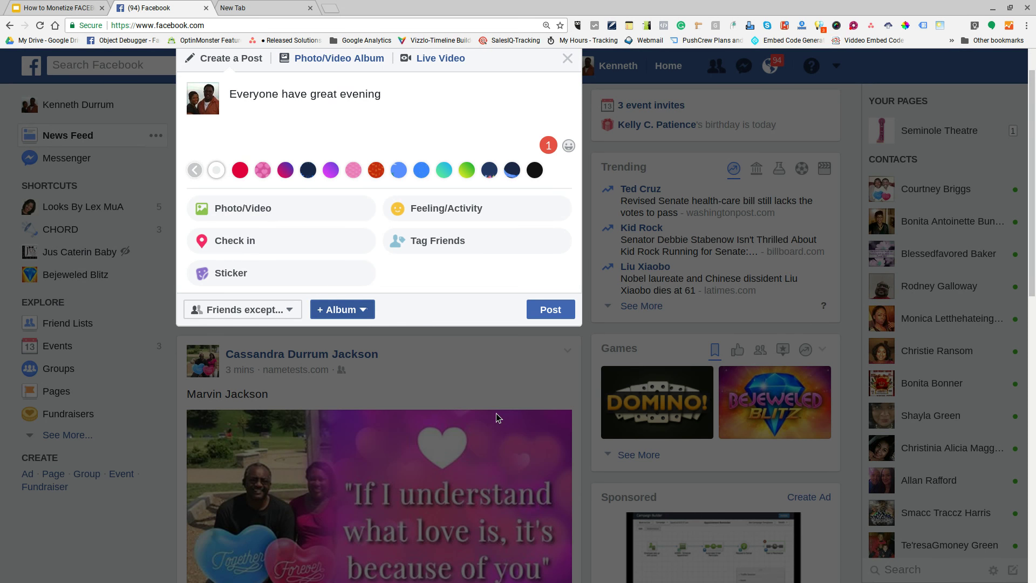
# Search the Friends except list by first name, exclude the friend from Newspaper Printing Company, and save the audience changes
pyautogui.click(271, 313)
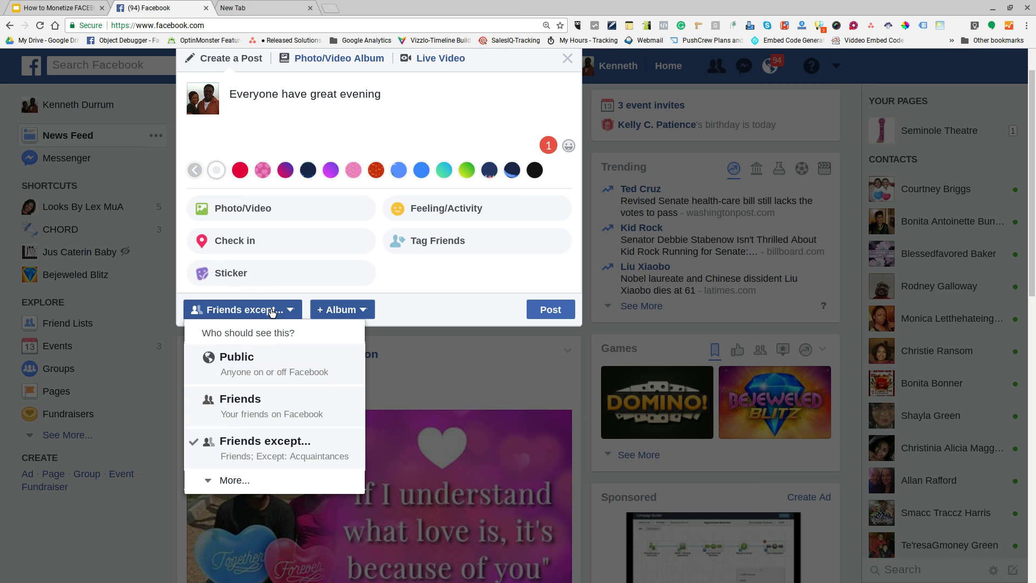
pyautogui.click(260, 442)
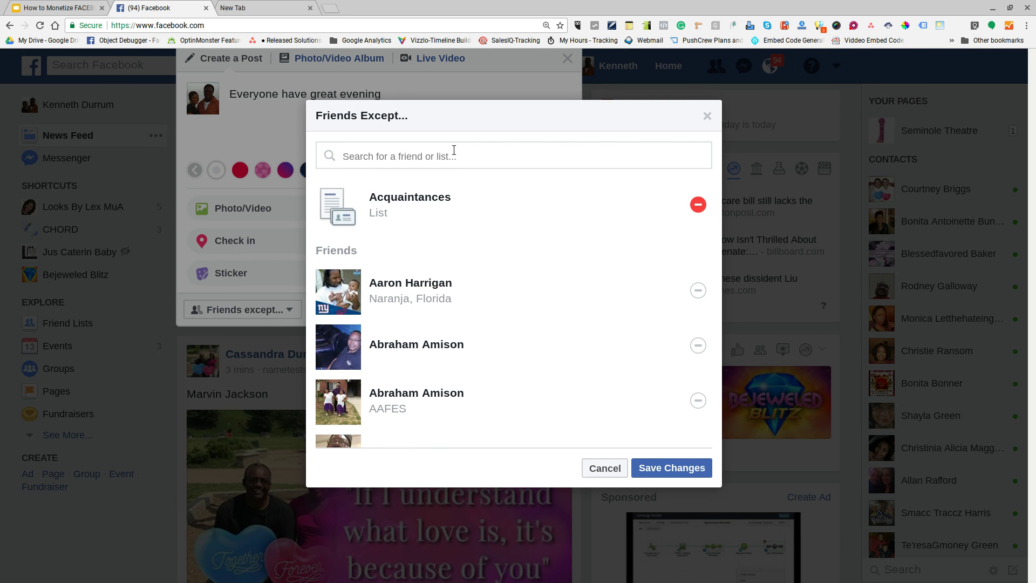
pyautogui.write('ala')
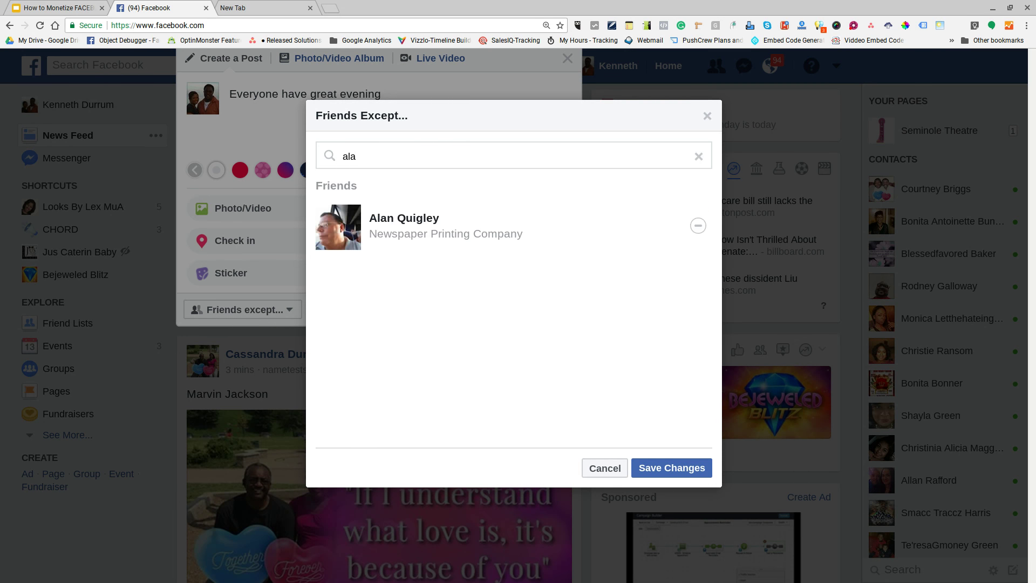
pyautogui.click(698, 226)
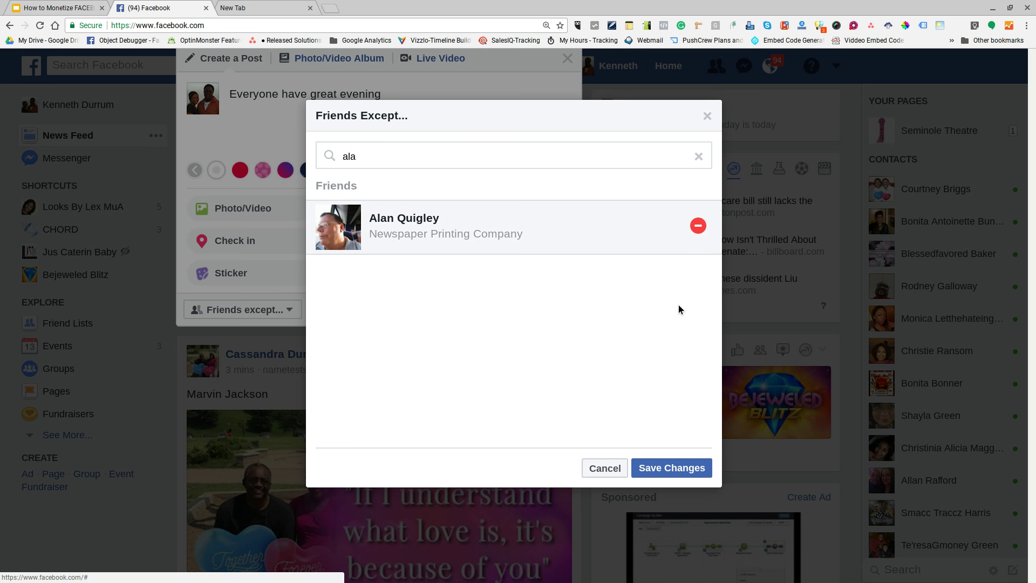
pyautogui.click(658, 468)
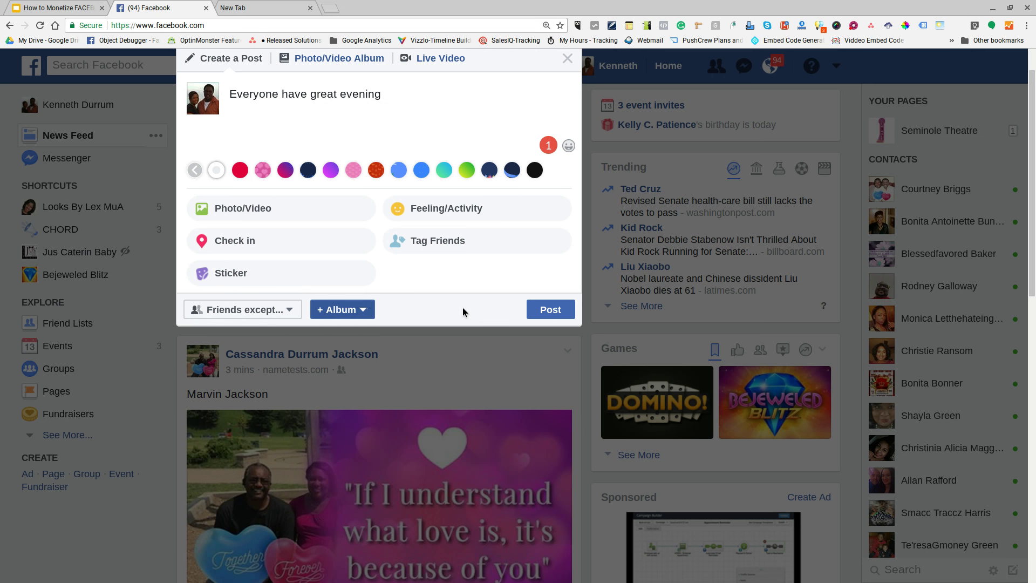
# Leave the unfinished post and open the Acquaintances list from the friend lists
pyautogui.click(567, 59)
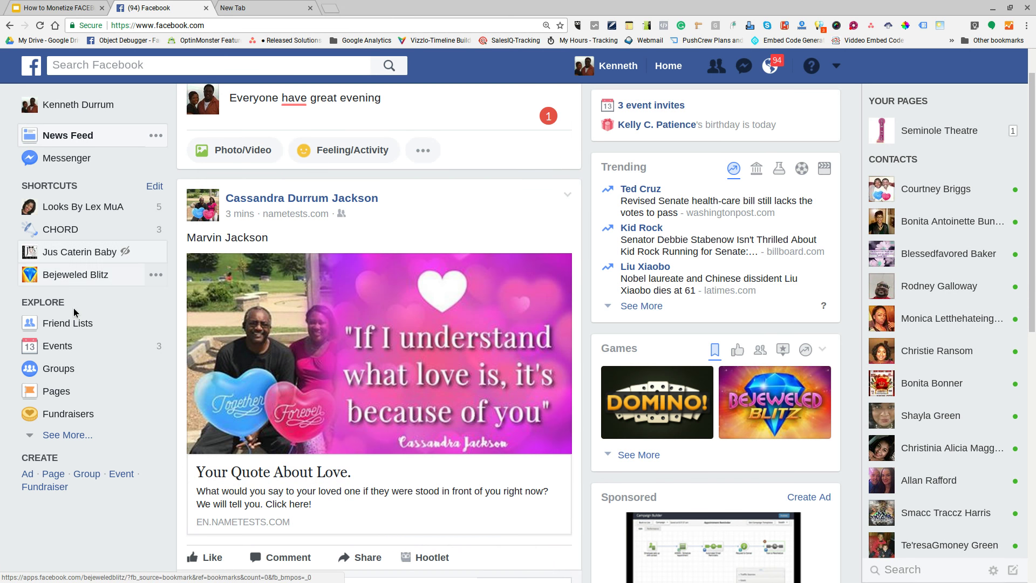
pyautogui.click(71, 323)
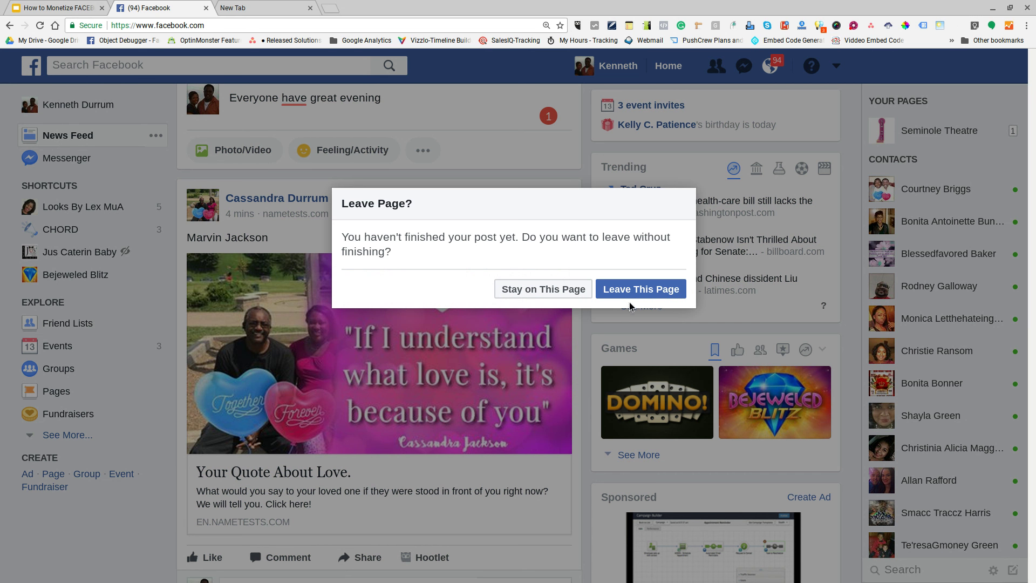
pyautogui.click(641, 290)
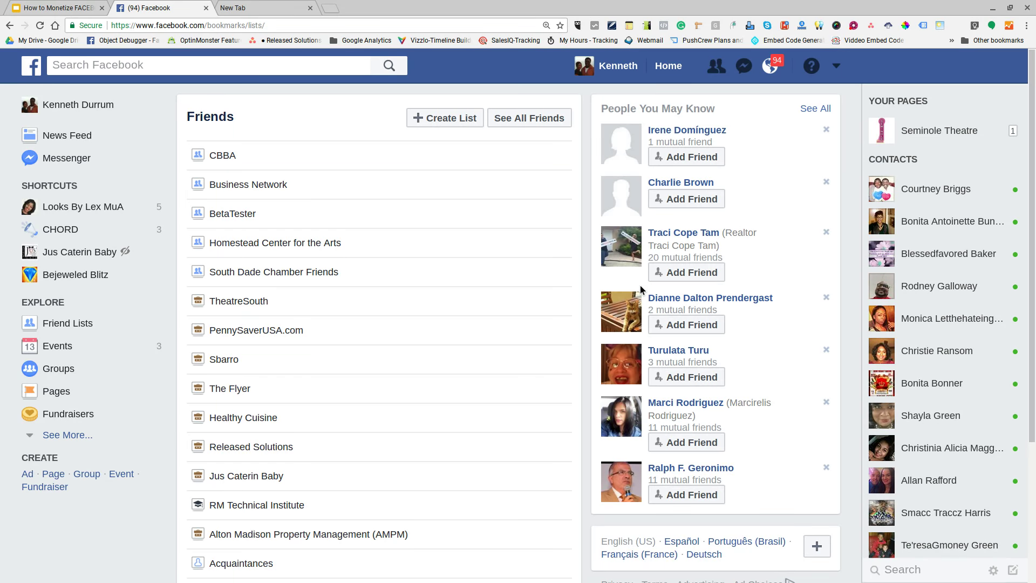
pyautogui.scroll(-3, 561, 337)
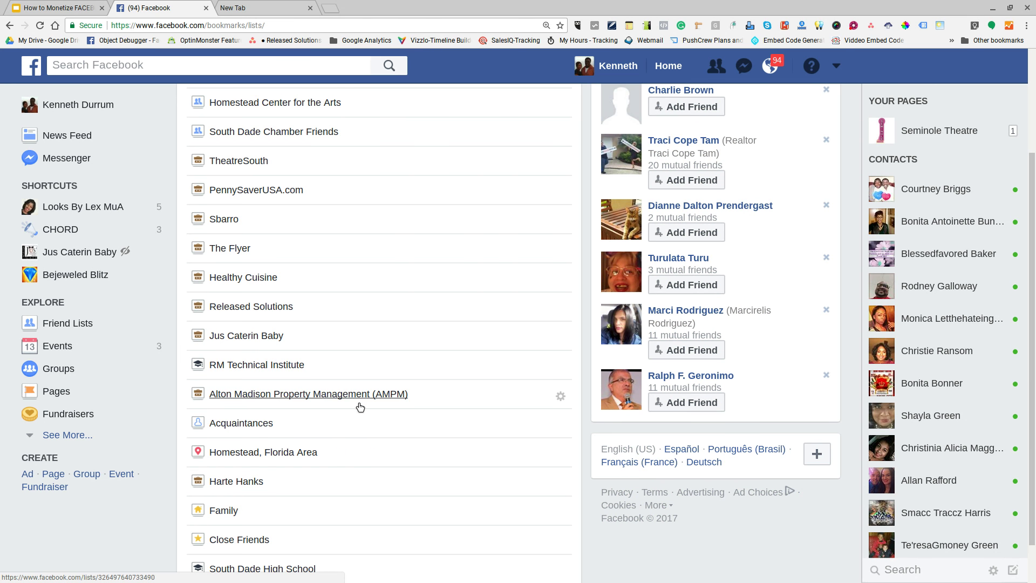
pyautogui.click(262, 429)
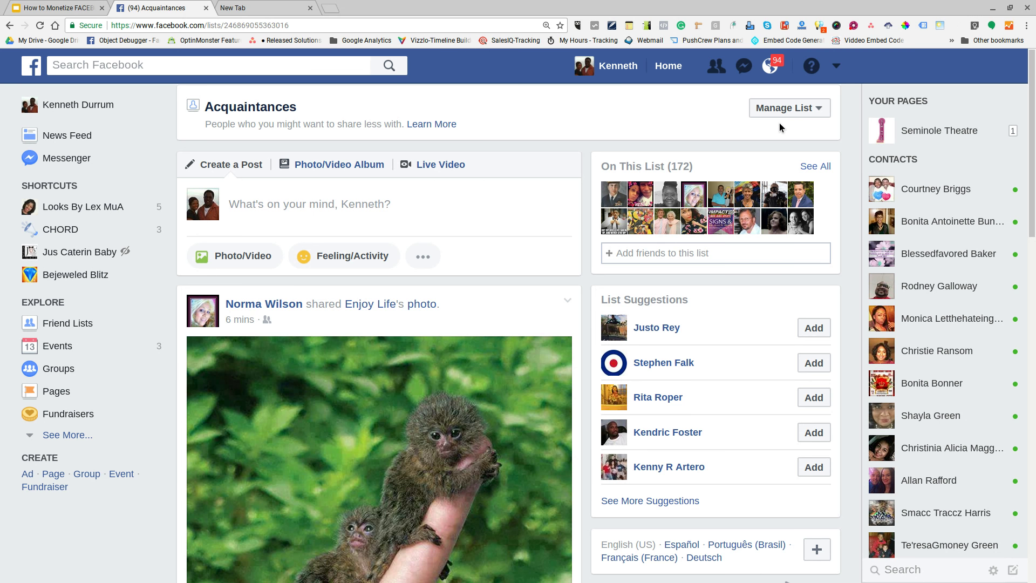
# Edit the Acquaintances list to remove one friend, and close the list editor
pyautogui.click(814, 111)
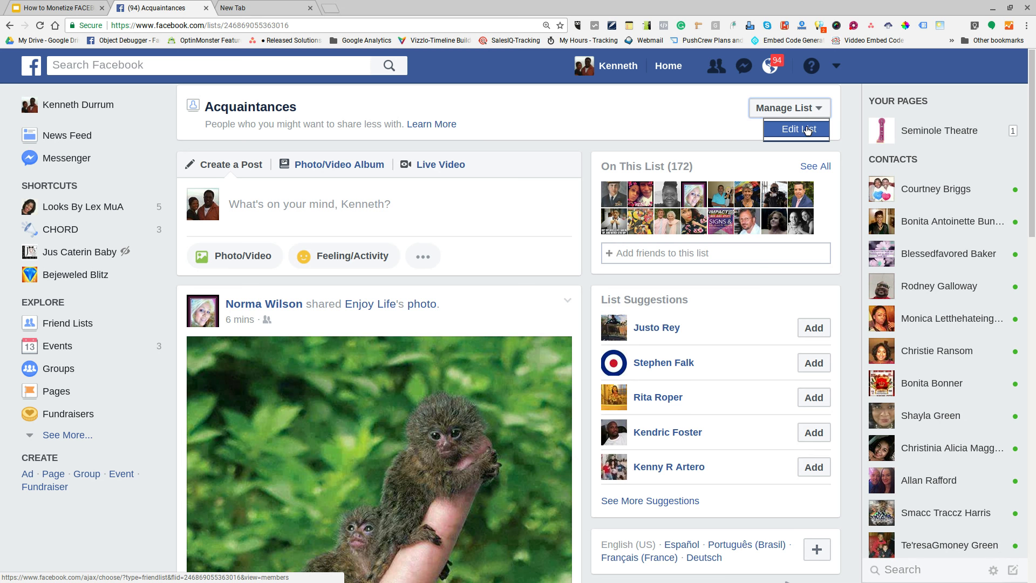
pyautogui.click(806, 129)
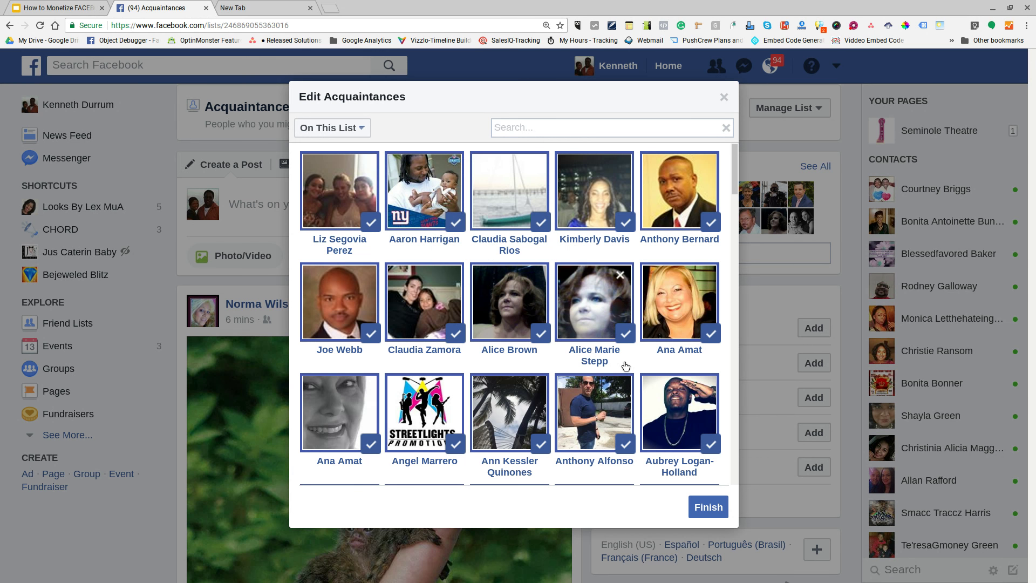
pyautogui.scroll(-2, 626, 366)
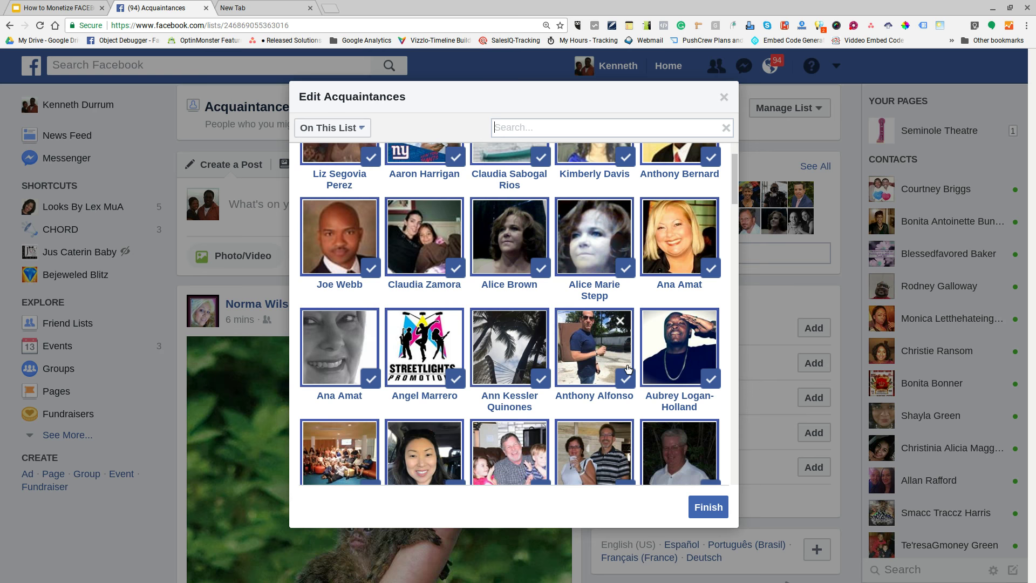
pyautogui.scroll(-1, 627, 368)
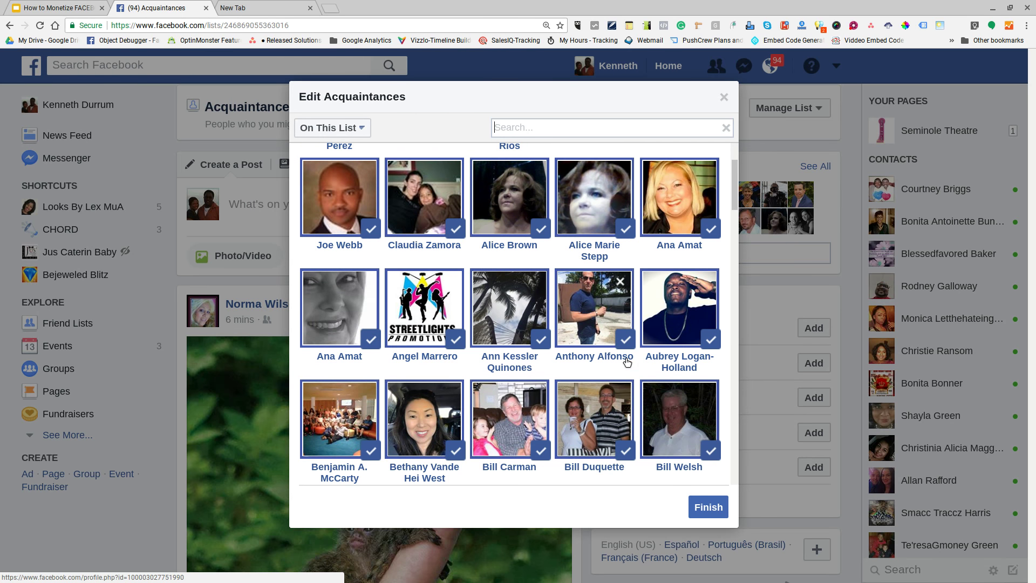
pyautogui.click(625, 343)
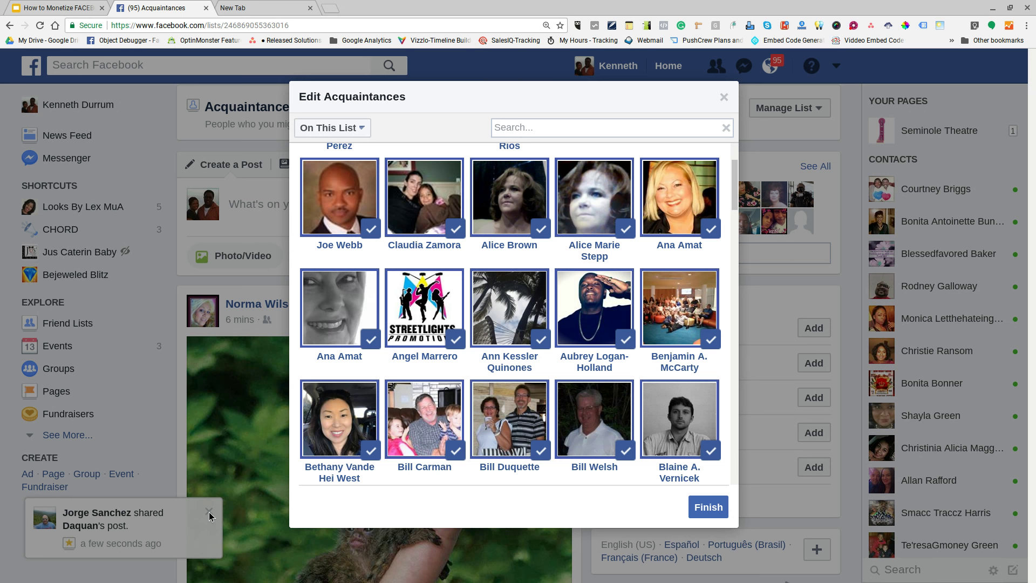
pyautogui.press('Escape')
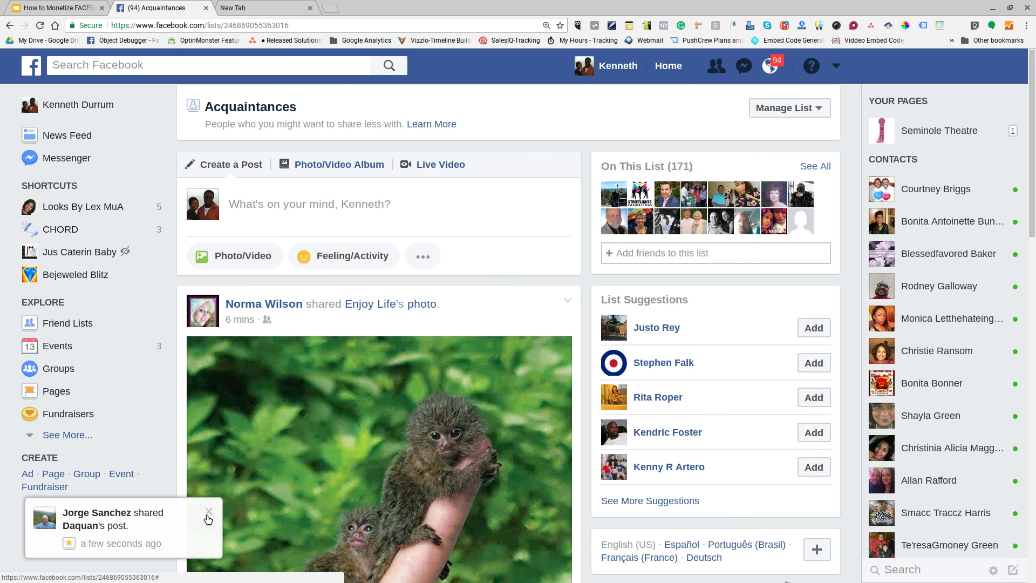
# Reopen the Acquaintances list editor, show all Friends, find the removed friend by first name, and add that friend back
pyautogui.click(809, 108)
pyautogui.click(798, 130)
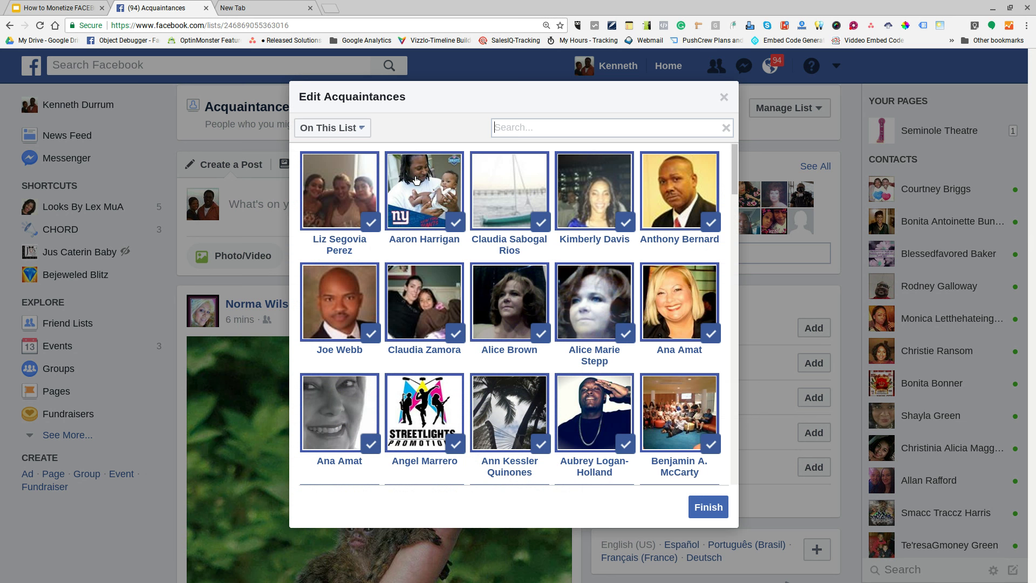
pyautogui.click(358, 134)
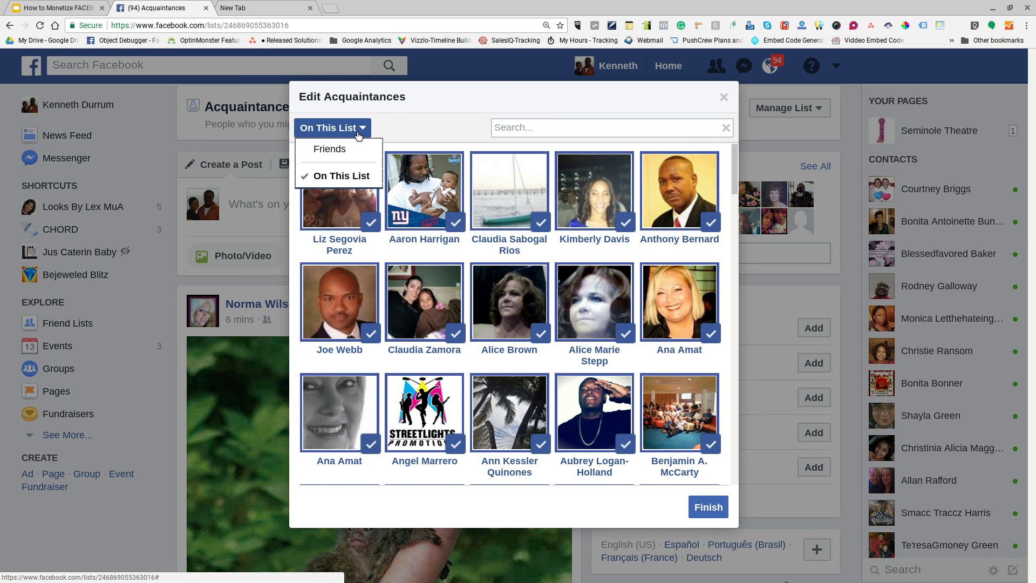
pyautogui.click(350, 150)
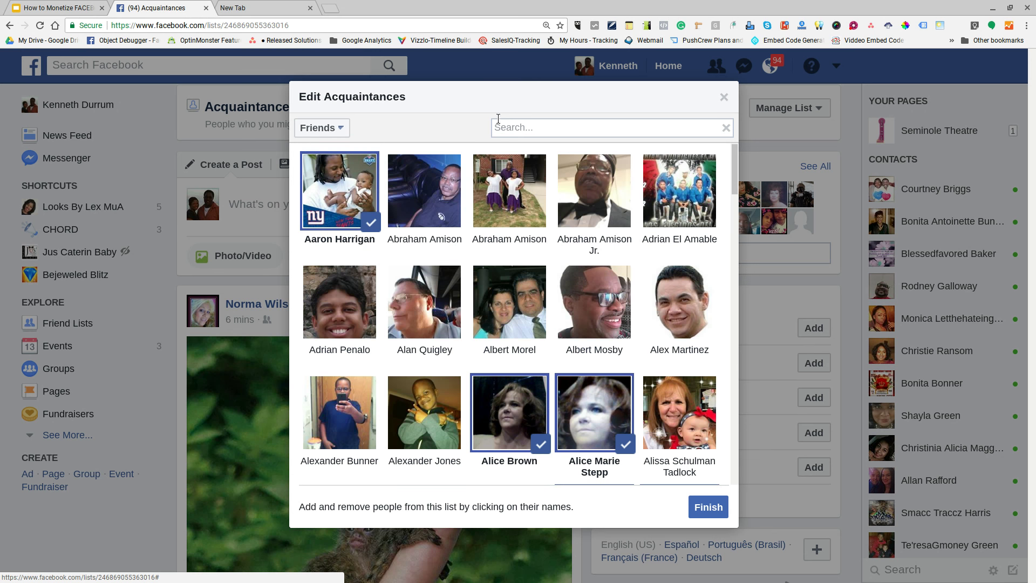
pyautogui.click(557, 127)
pyautogui.write('anth')
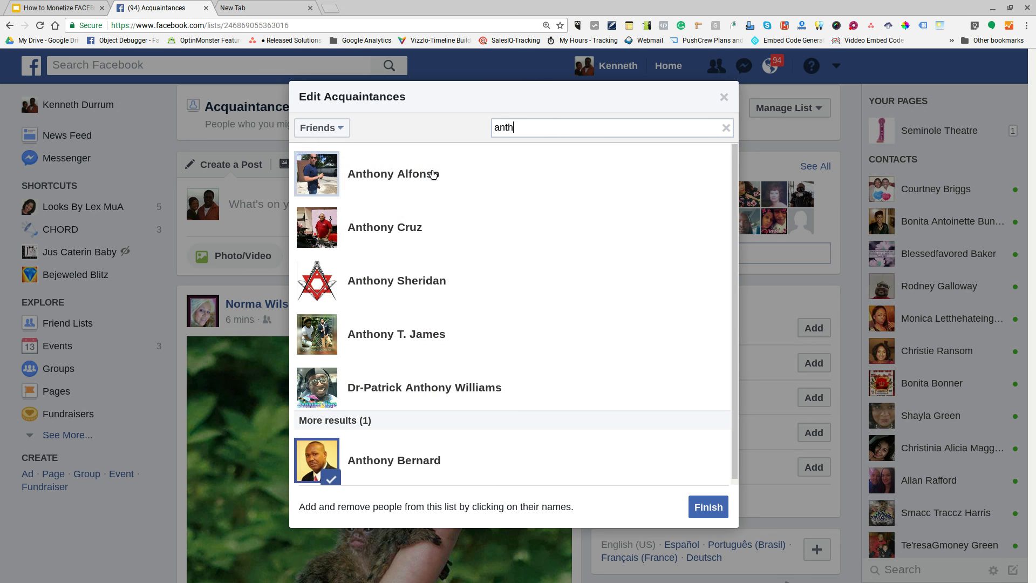
pyautogui.click(330, 186)
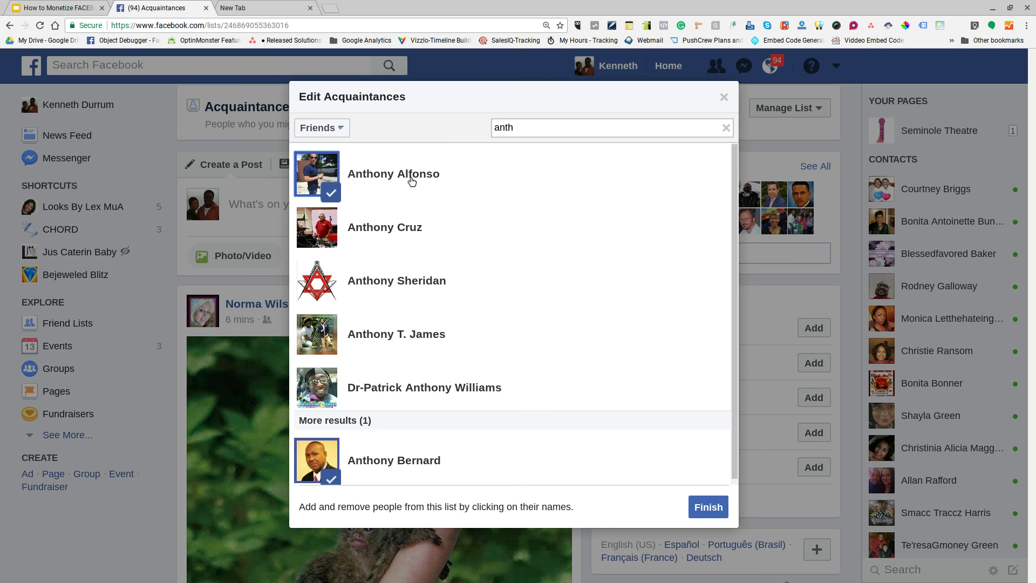
# Finish editing the Acquaintances list and close its editor
pyautogui.scroll(-1, 507, 315)
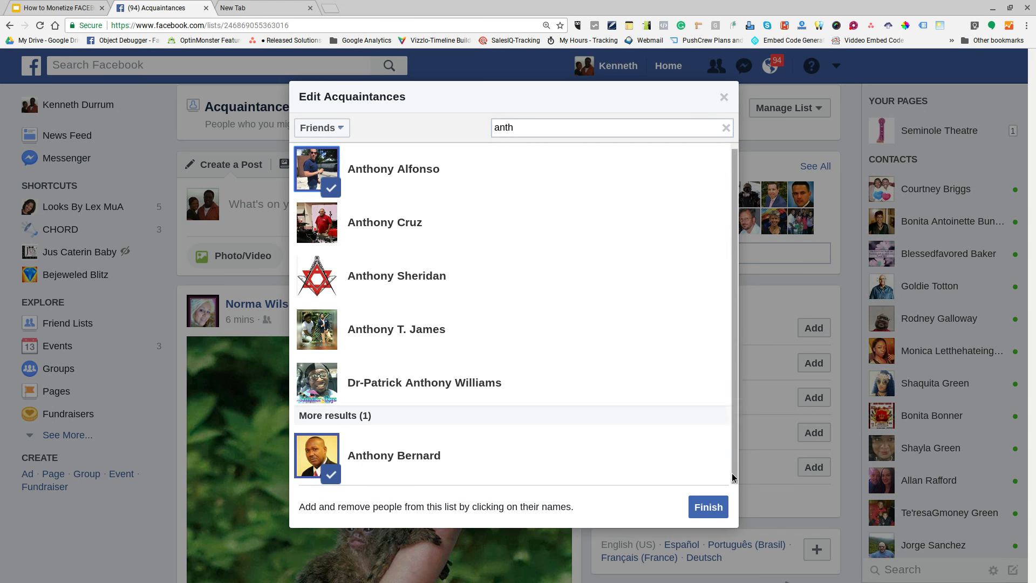
pyautogui.click(718, 500)
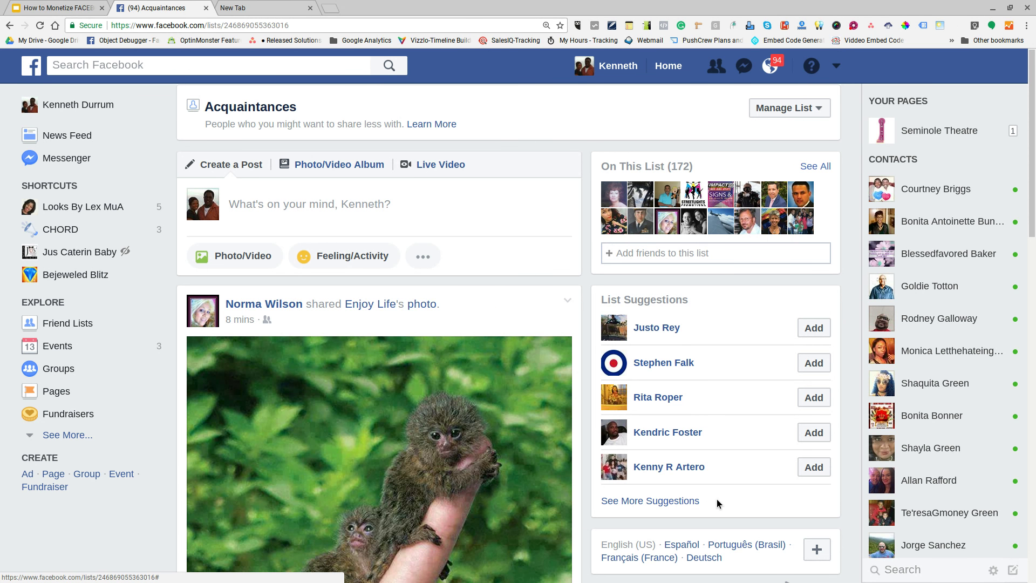
# Start a post from the Acquaintances list page to check its preset audience, and close the composer without writing anything
pyautogui.click(347, 203)
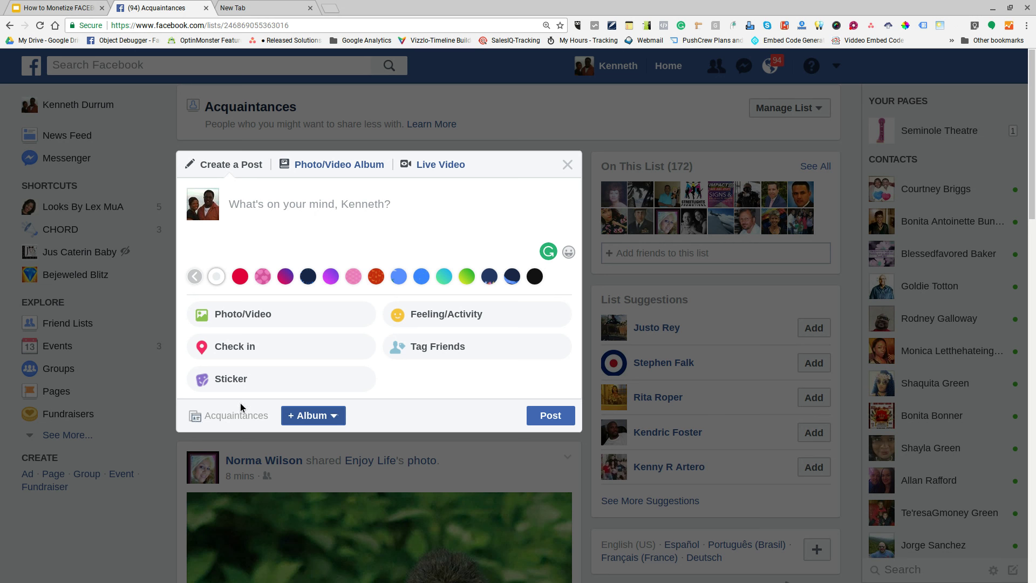
pyautogui.click(318, 218)
pyautogui.scroll(-1, 569, 107)
pyautogui.click(568, 130)
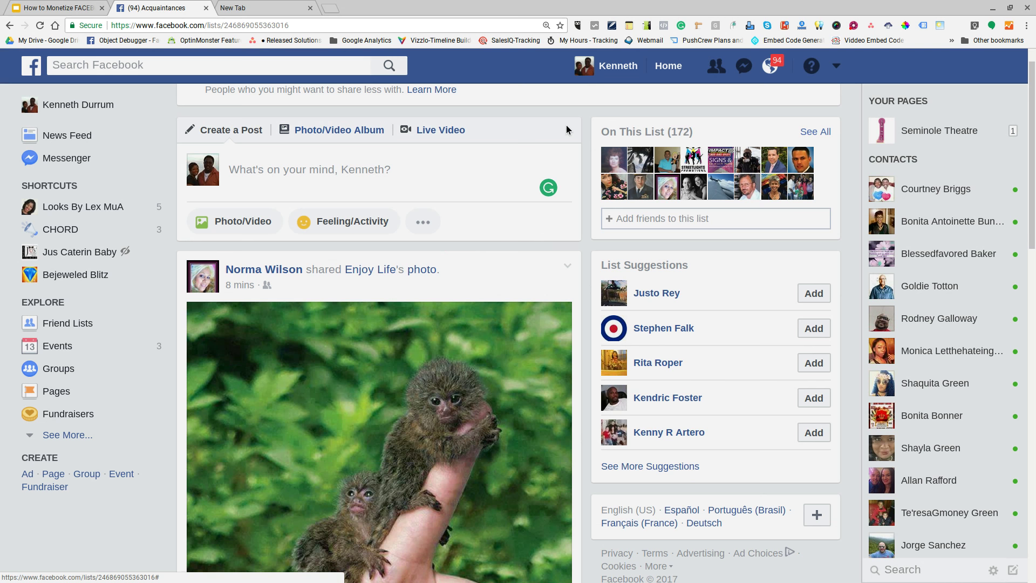
# Look through the friend lists, open South Dade Chamber Friends, and browse the posts shared by its members
pyautogui.click(71, 324)
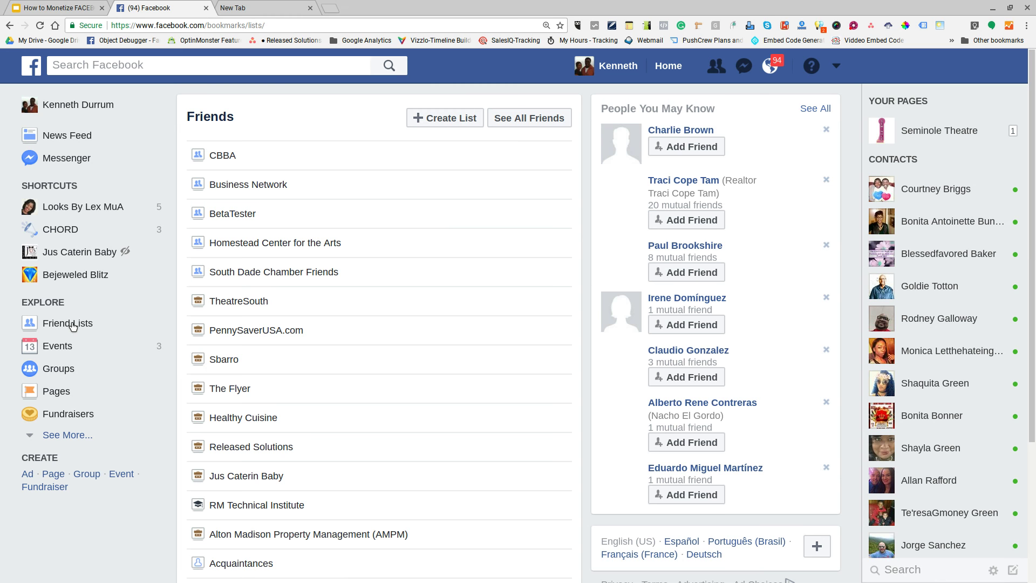
pyautogui.scroll(-3, 300, 332)
pyautogui.scroll(-1, 300, 337)
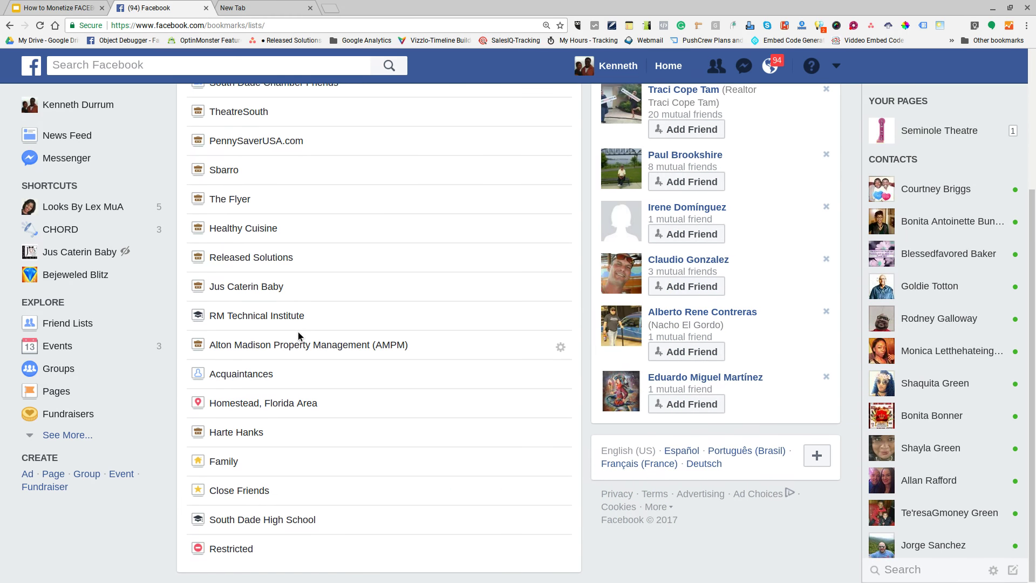
pyautogui.scroll(4, 298, 331)
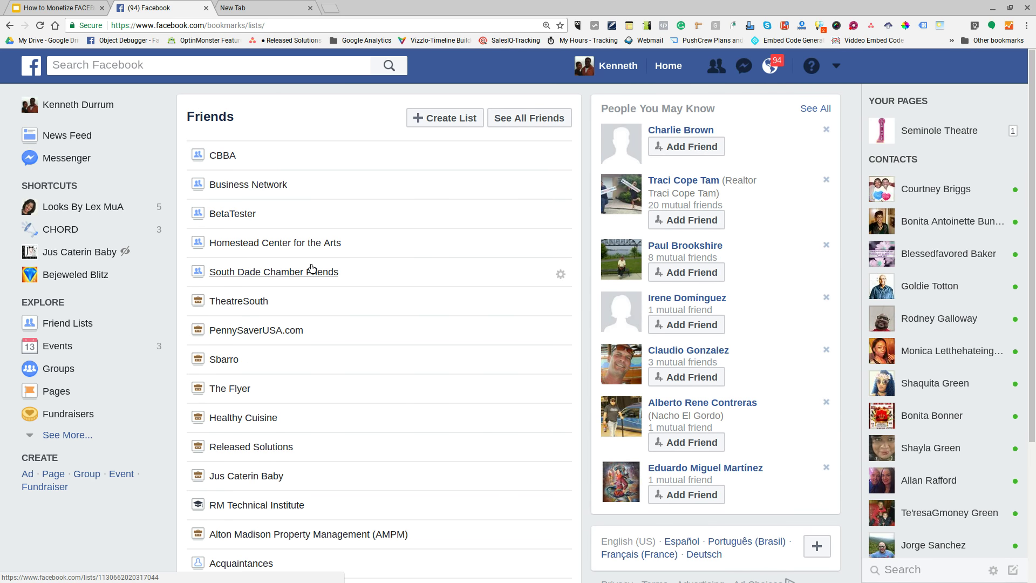
pyautogui.click(306, 272)
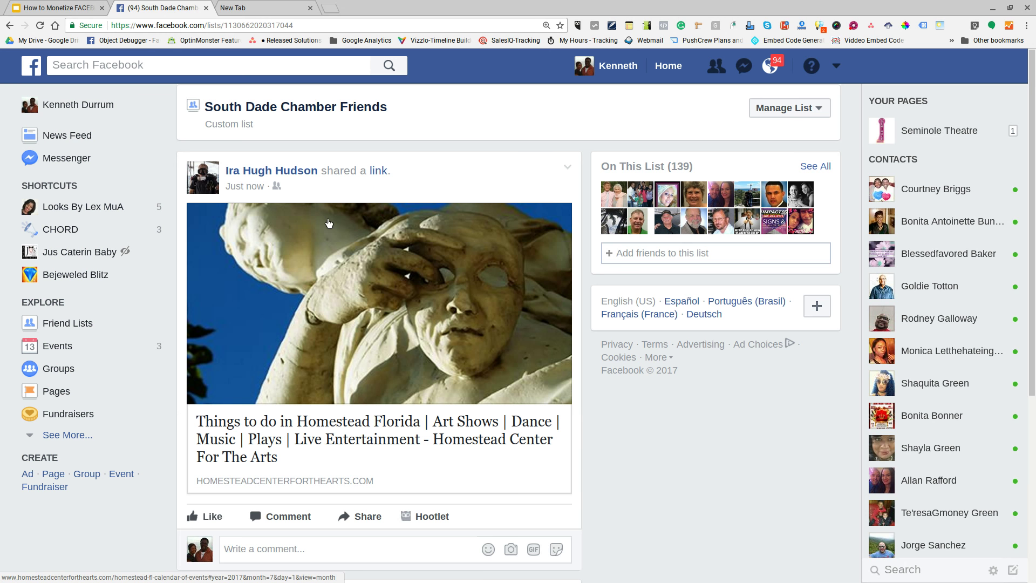
pyautogui.scroll(-5, 329, 222)
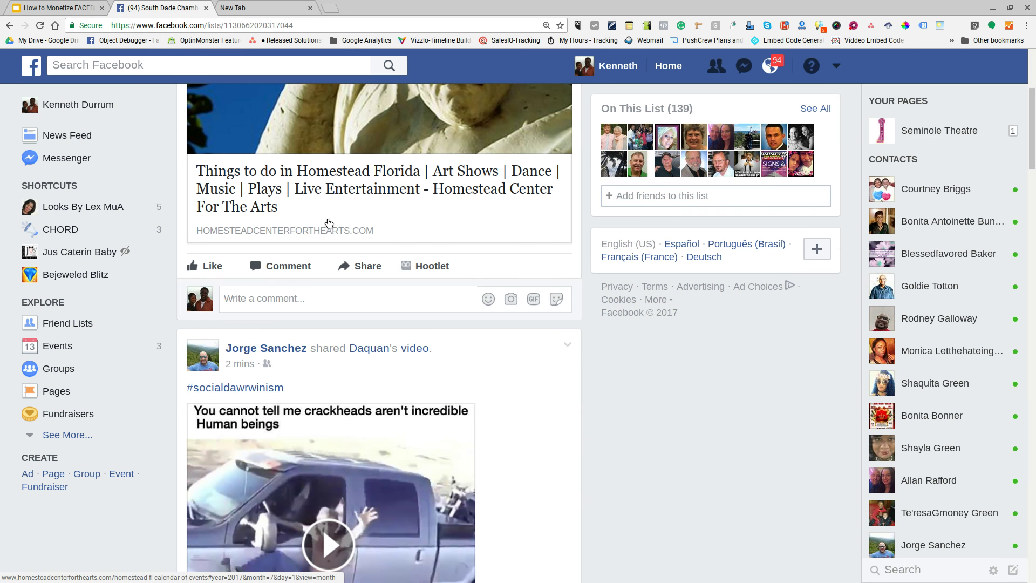
pyautogui.scroll(5, 328, 223)
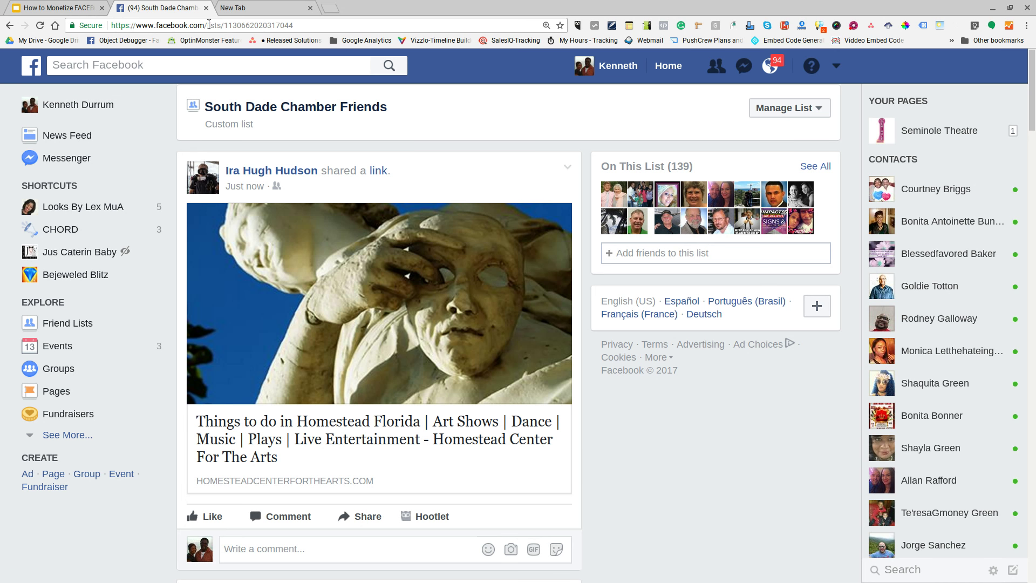
pyautogui.moveTo(209, 25); pyautogui.dragTo(387, 64)
pyautogui.write('l')
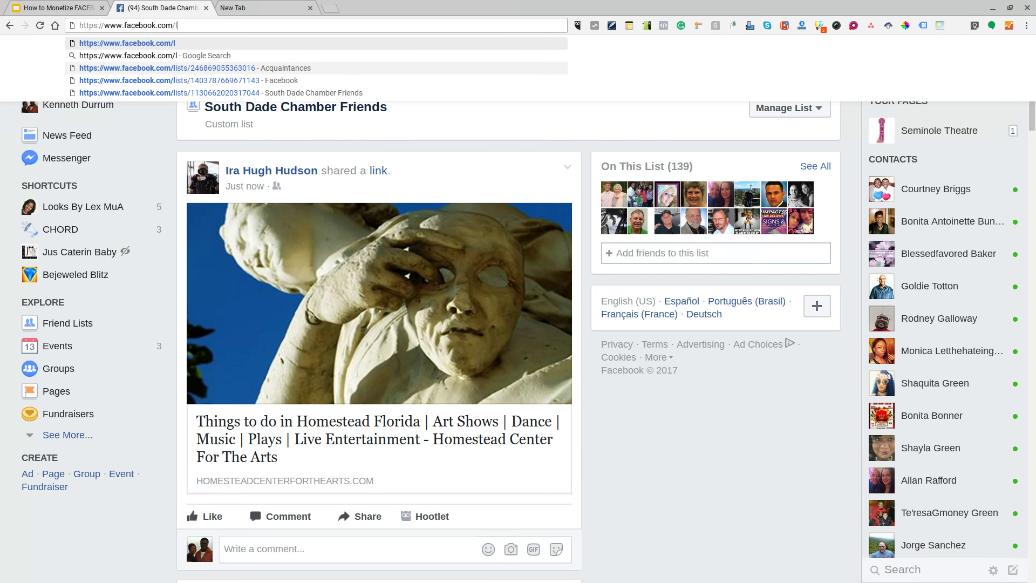
pyautogui.press('BackSpace')
pyautogui.press('Return')
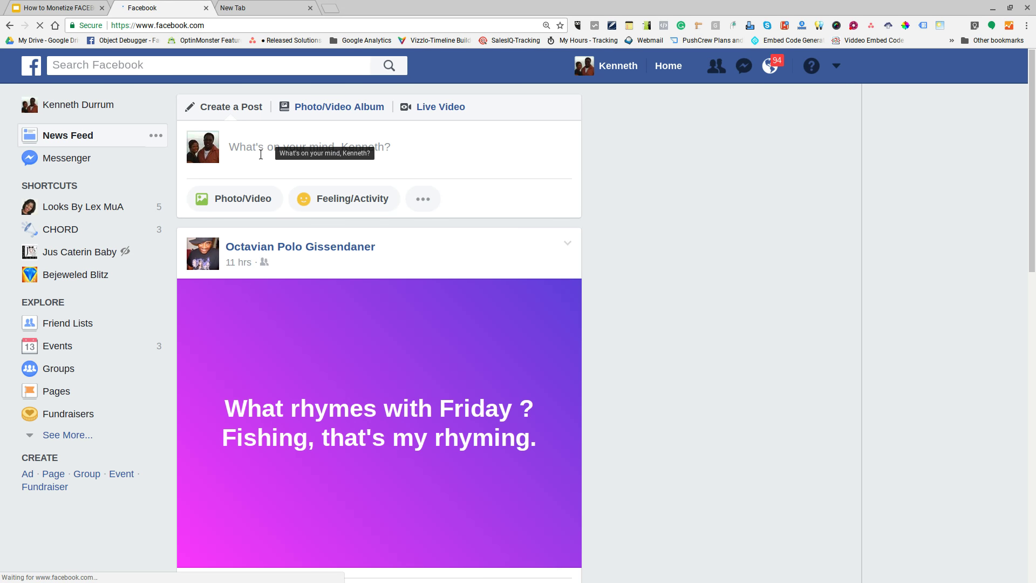
# Start a new post on the News Feed and check its audience options, including Friends except
pyautogui.click(261, 154)
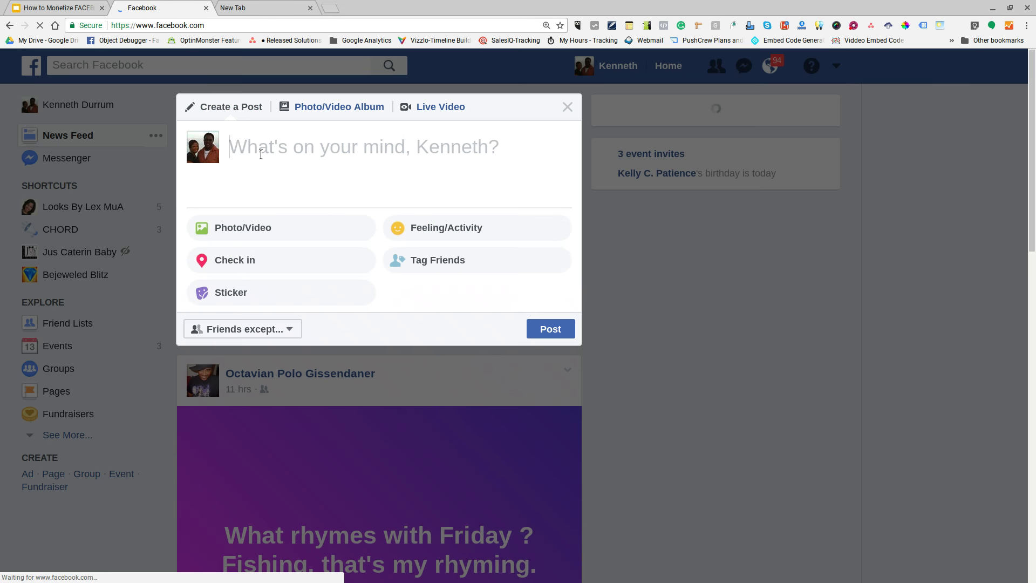
pyautogui.click(290, 334)
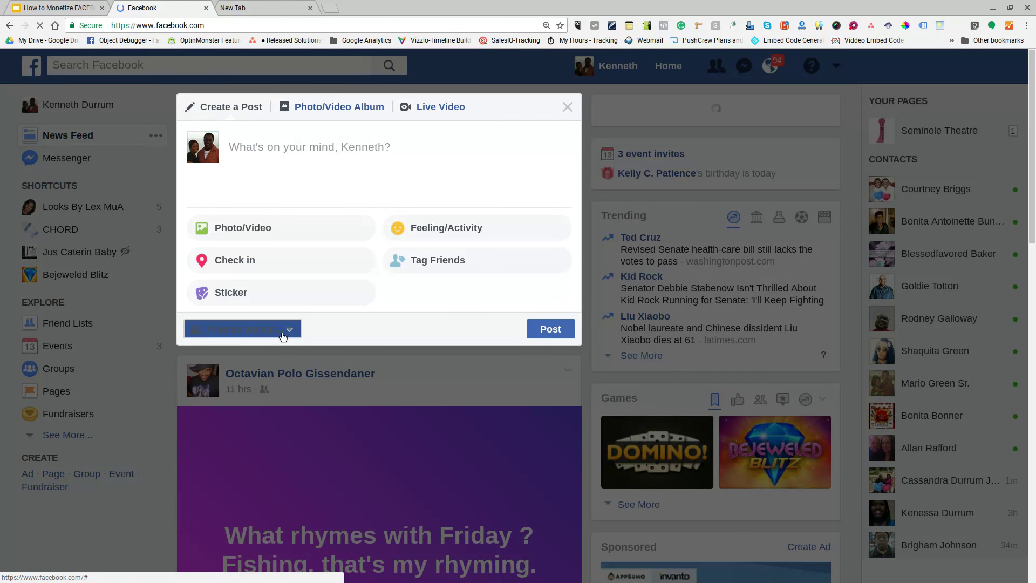
pyautogui.click(273, 333)
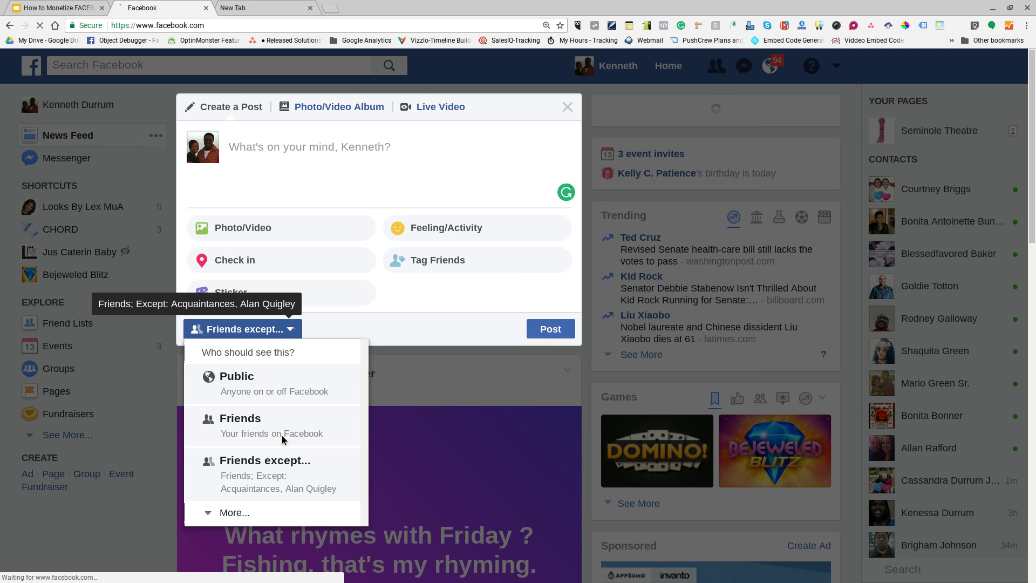
pyautogui.click(257, 490)
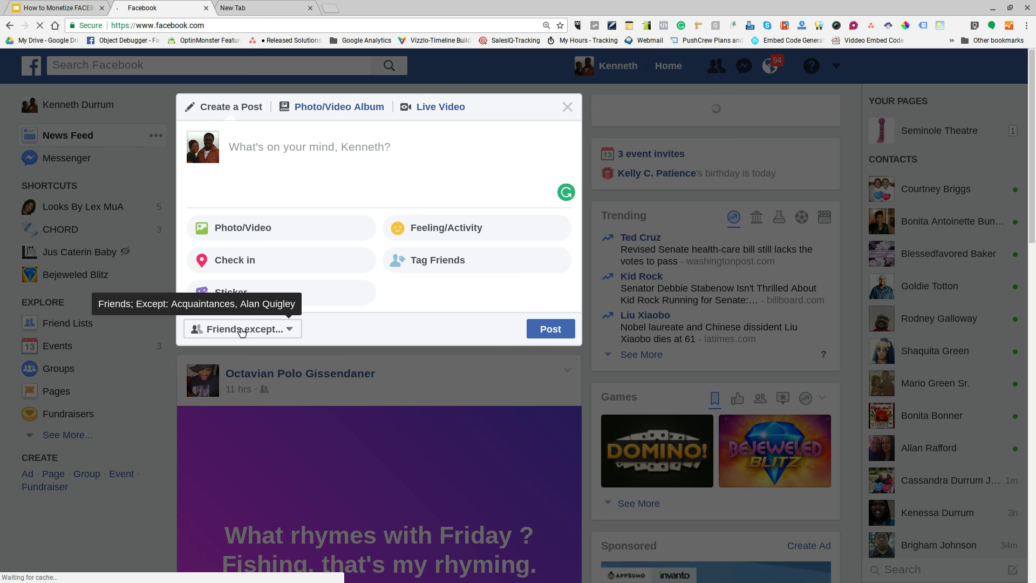
pyautogui.click(253, 331)
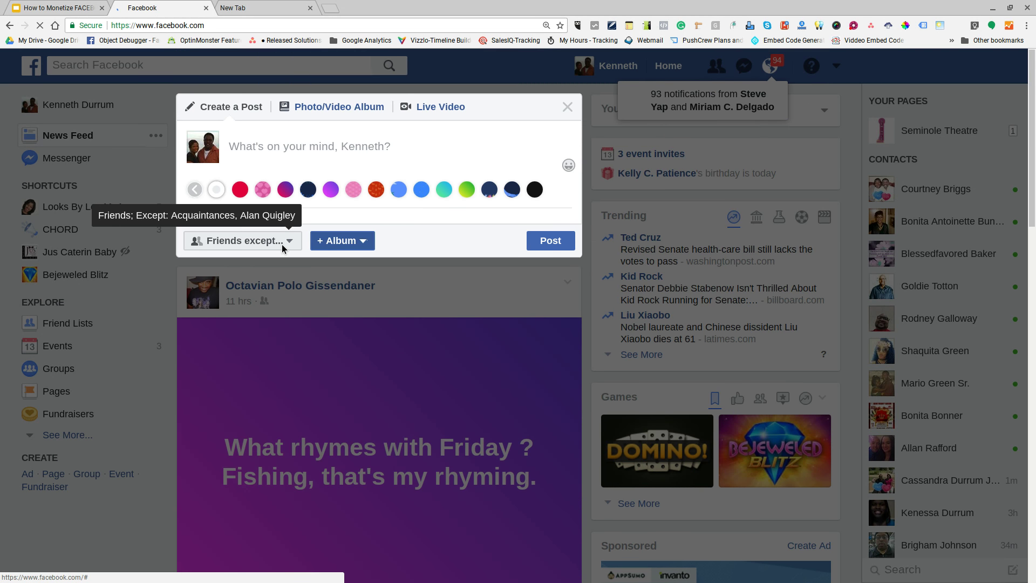
pyautogui.click(283, 246)
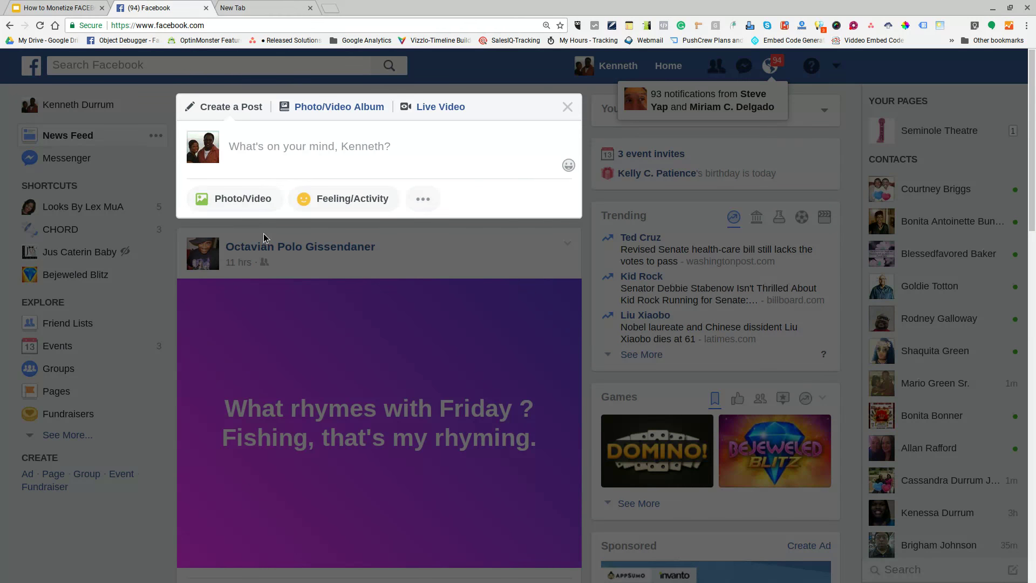
# Write "fgfdgd" as the post text and set the audience to the South Dade Chamber Friends list
pyautogui.click(269, 161)
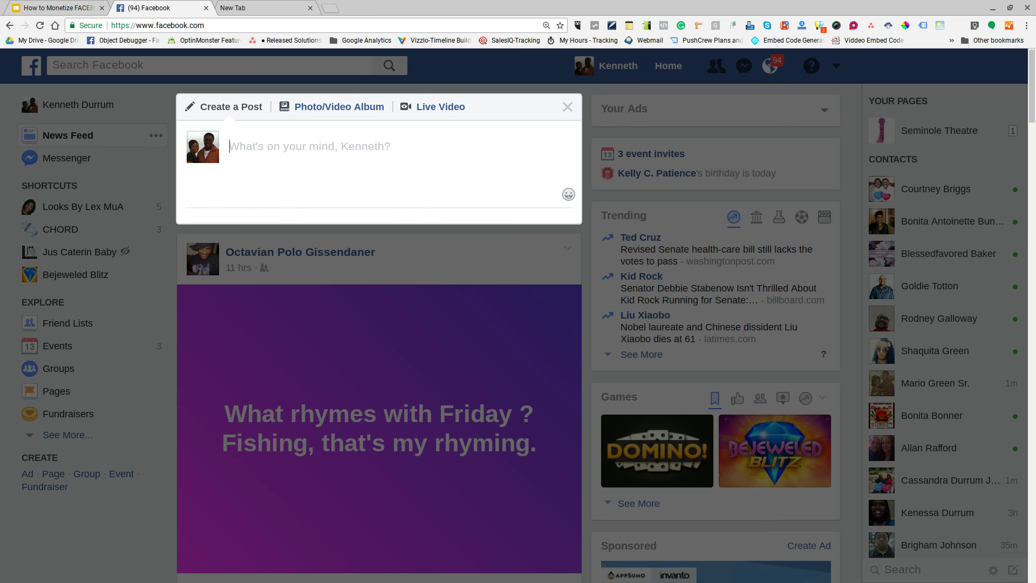
pyautogui.write('fgfdgd')
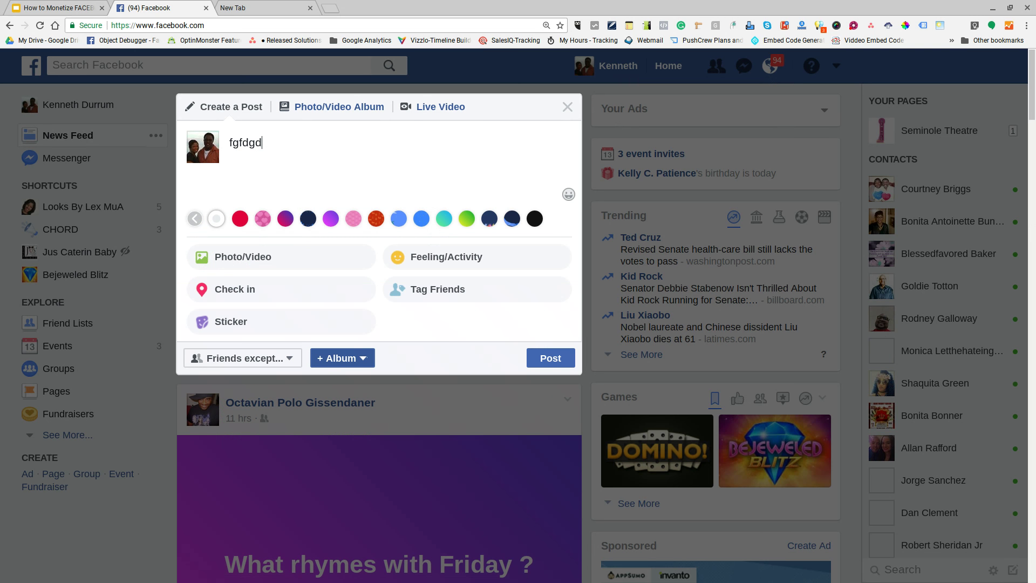
pyautogui.click(286, 361)
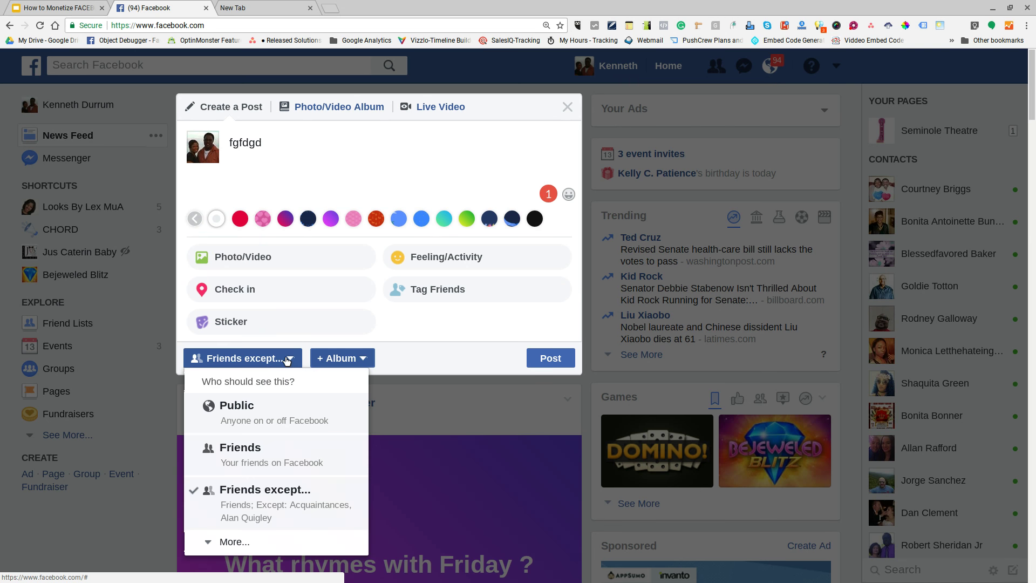
pyautogui.click(277, 550)
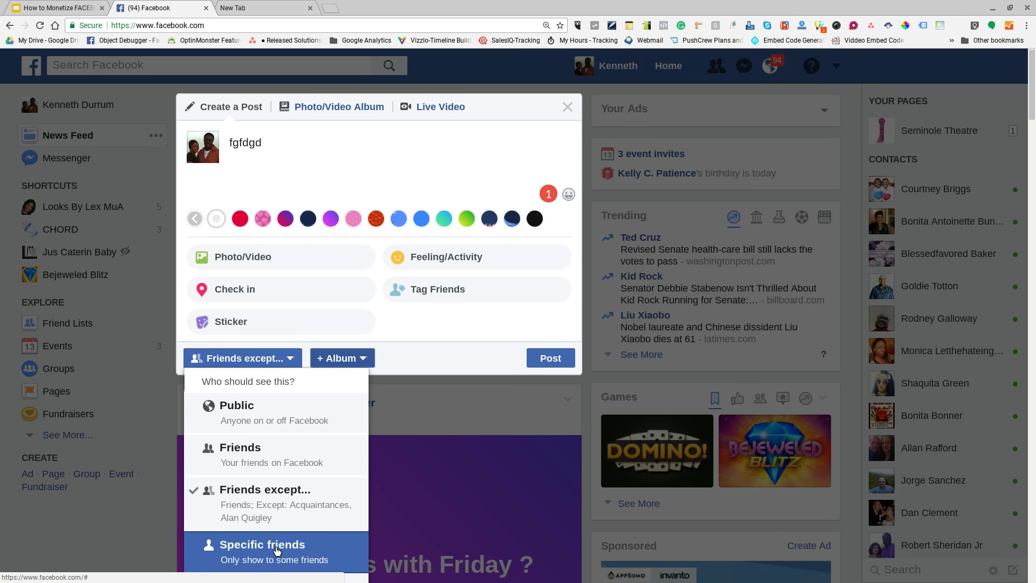
pyautogui.scroll(-2, 277, 549)
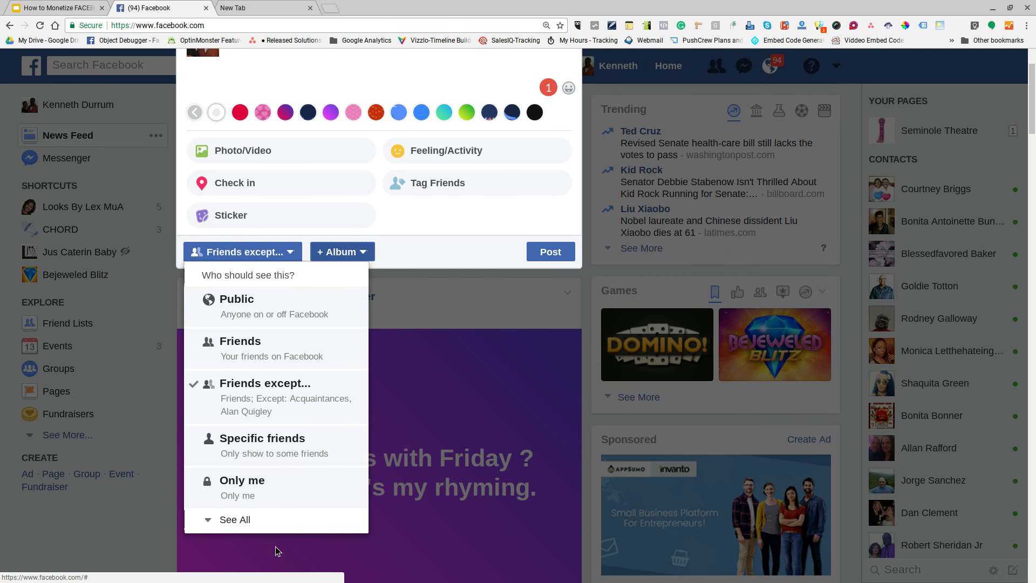
pyautogui.click(252, 520)
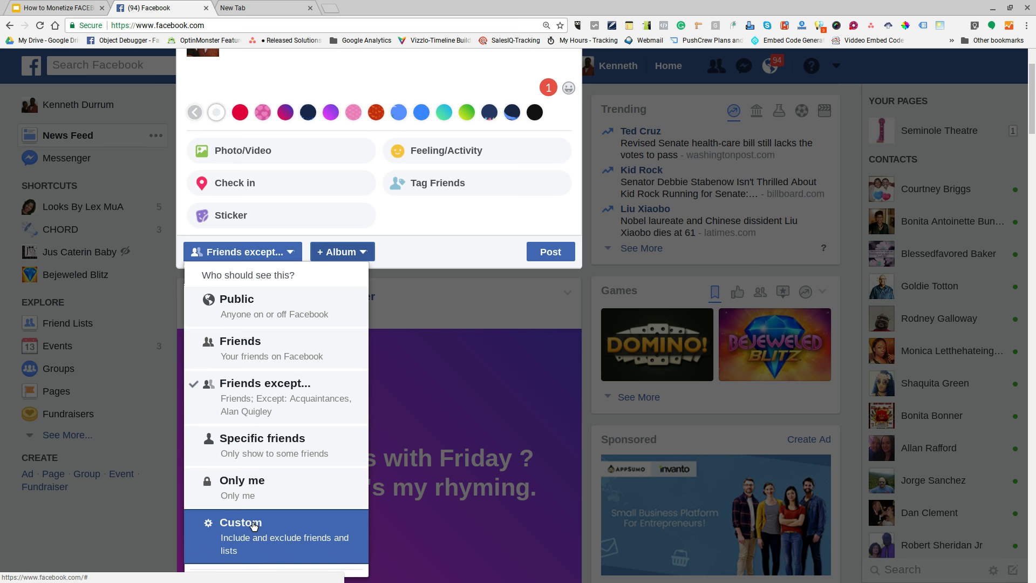
pyautogui.scroll(-4, 254, 525)
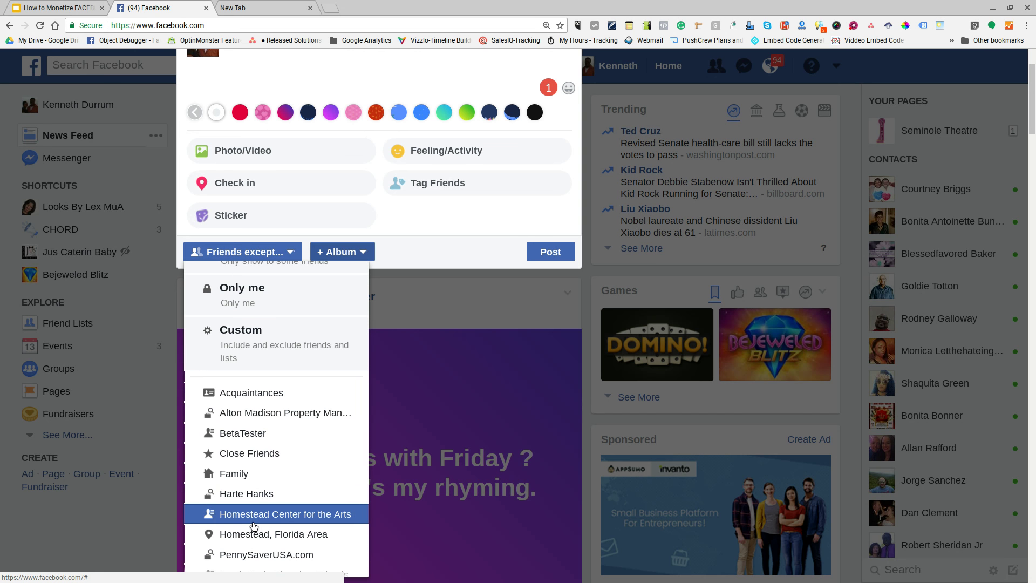
pyautogui.scroll(-3, 254, 526)
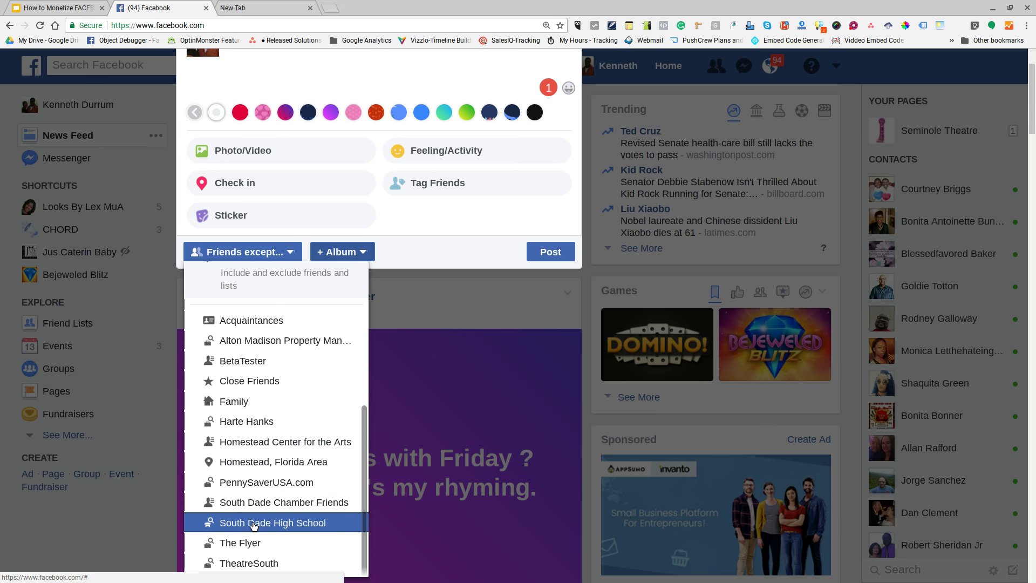
pyautogui.scroll(1, 254, 526)
pyautogui.scroll(-1, 253, 526)
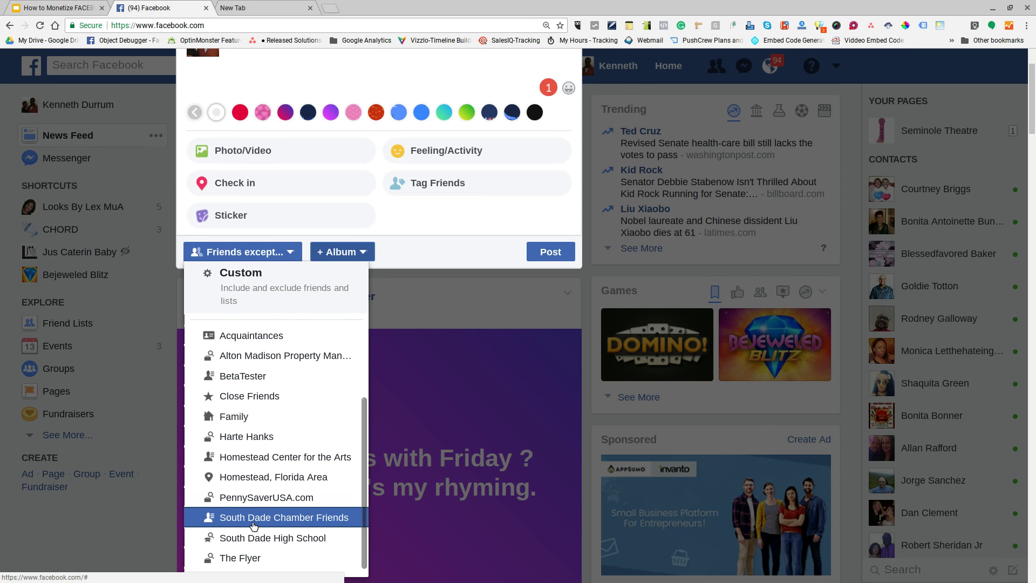
pyautogui.click(254, 518)
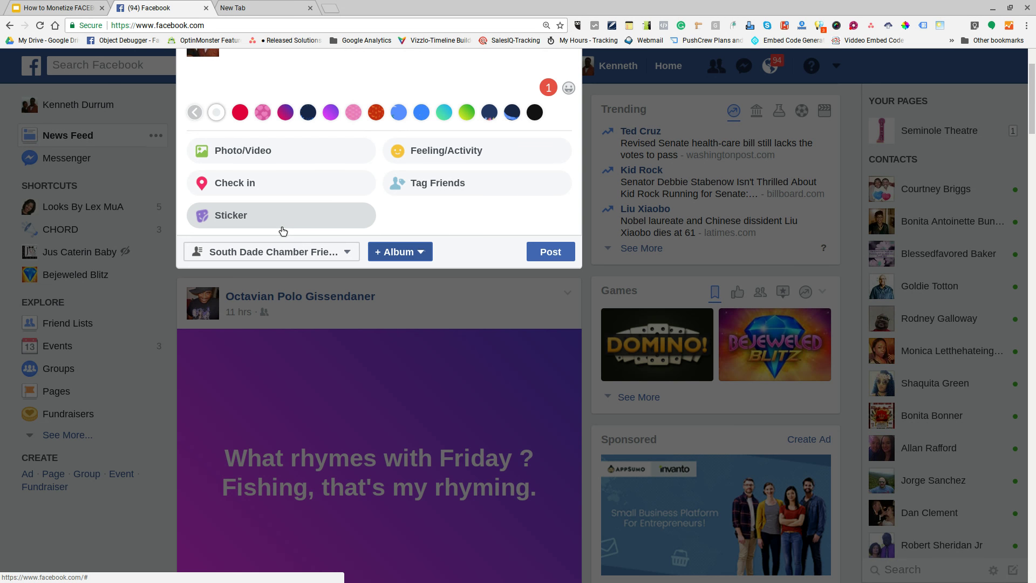
# Close the composer and leave the page without finishing the post, continuing to the post about the CBBA presentation
pyautogui.scroll(2, 318, 192)
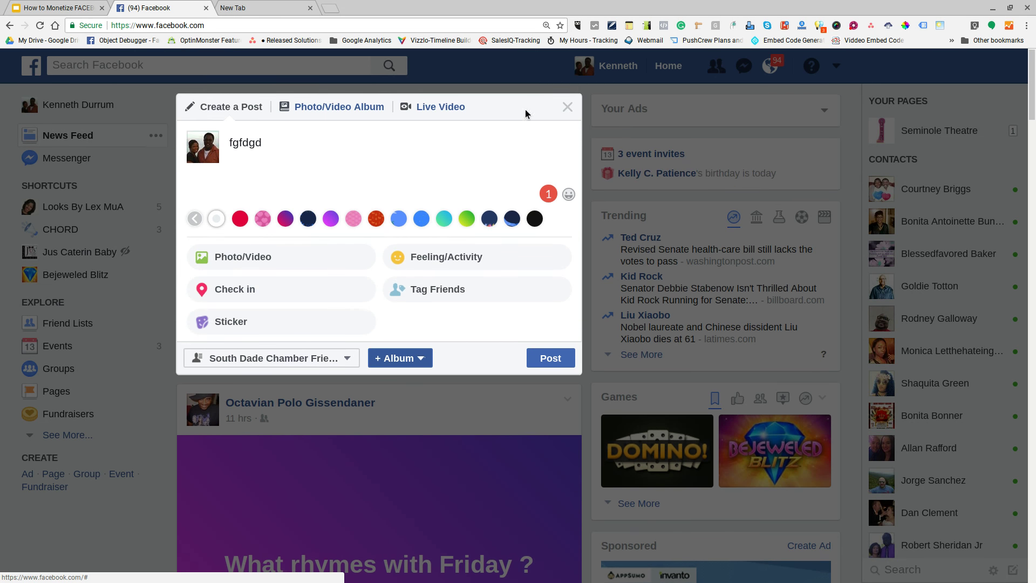
pyautogui.click(567, 107)
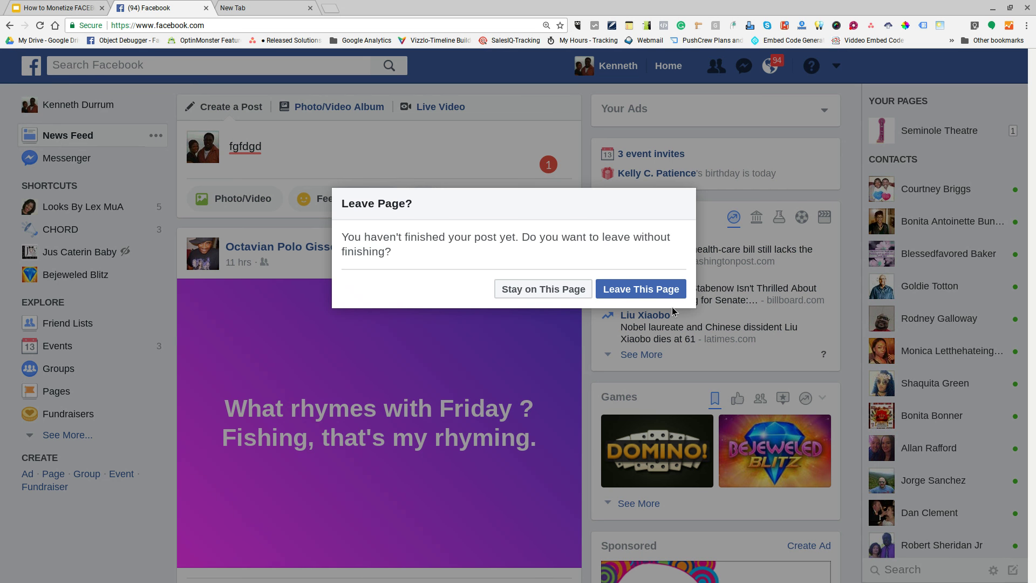
pyautogui.click(633, 294)
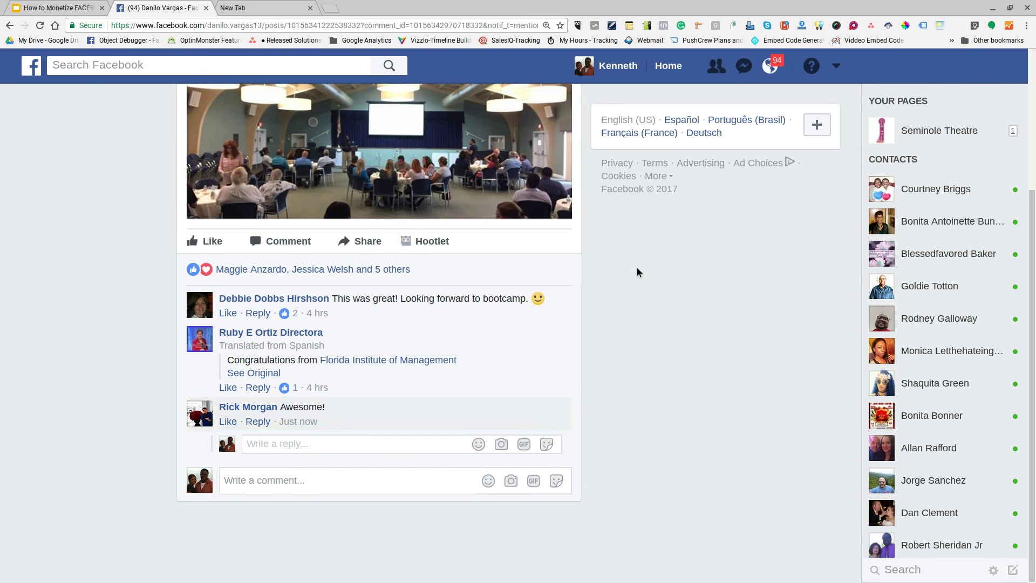
# Review the post about the CBBA presentation and like the "Awesome!" comment beneath it
pyautogui.scroll(3, 637, 268)
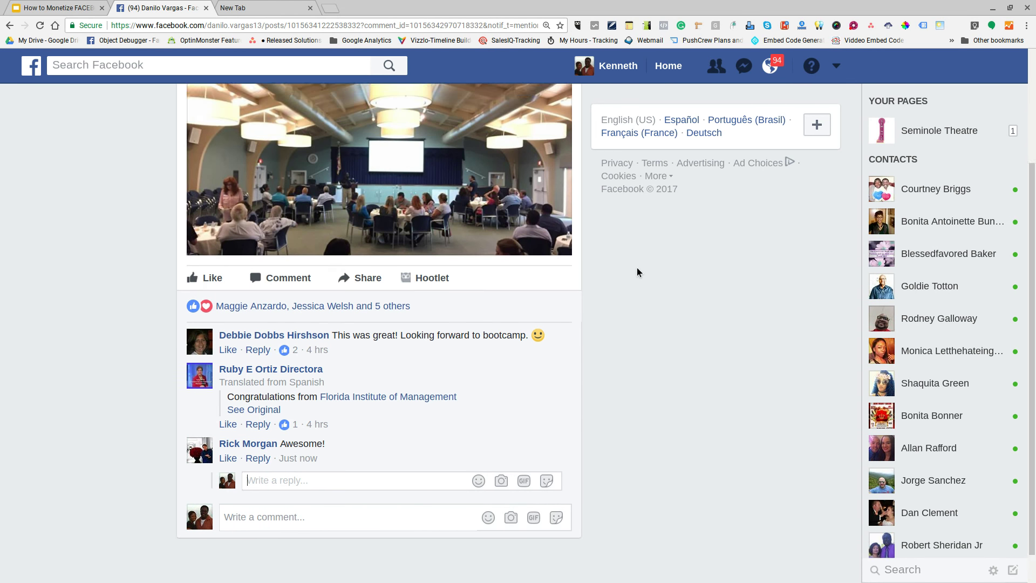
pyautogui.scroll(2, 636, 268)
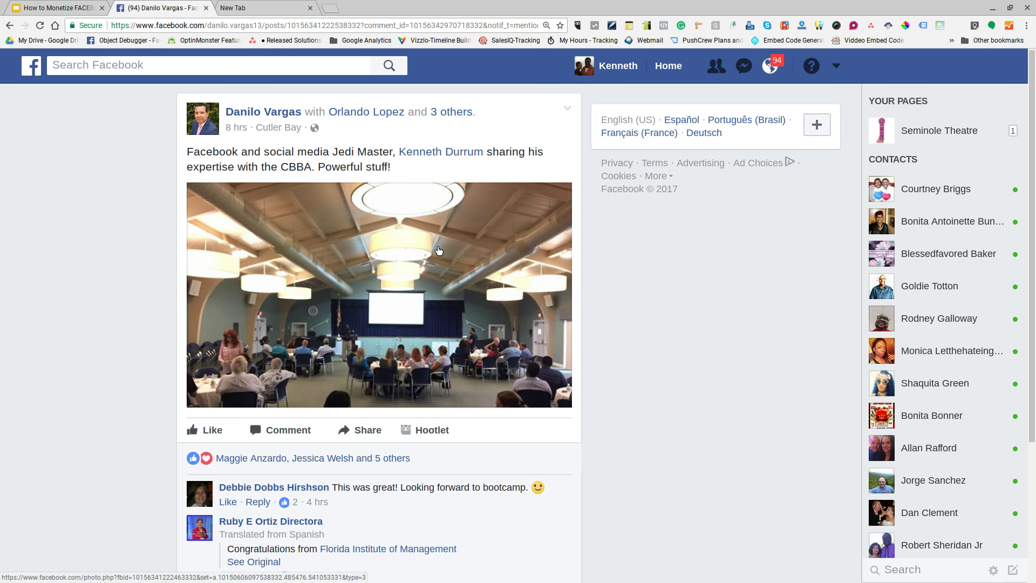
pyautogui.scroll(-5, 436, 279)
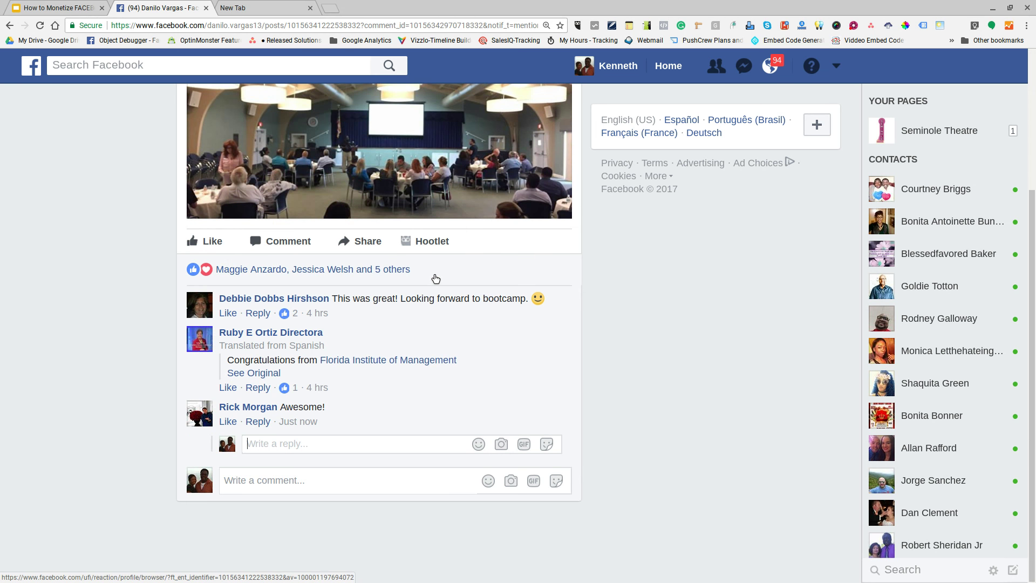
pyautogui.click(228, 421)
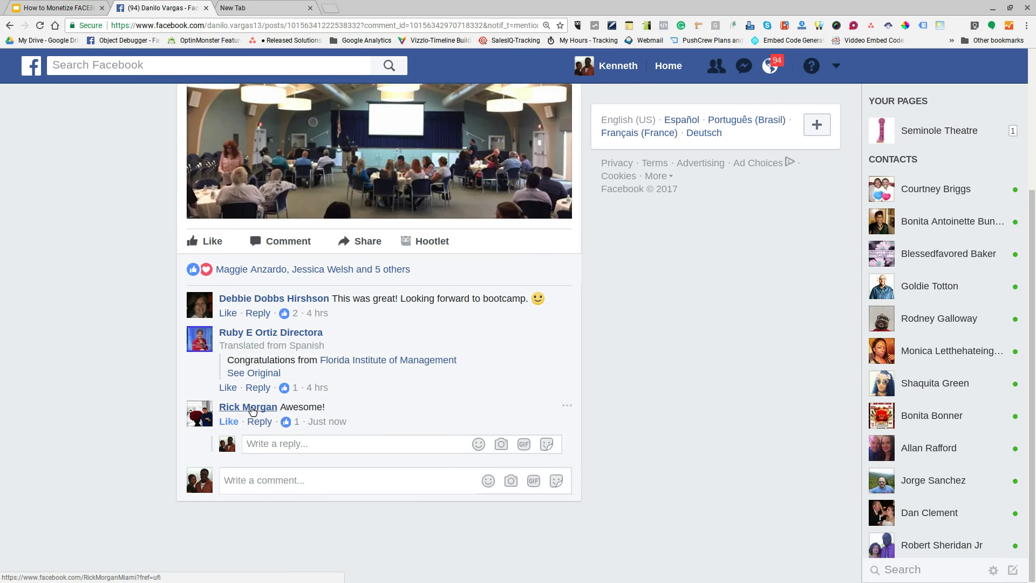
# Open the profile of the person who commented "Awesome!" and send a friend request
pyautogui.click(251, 407)
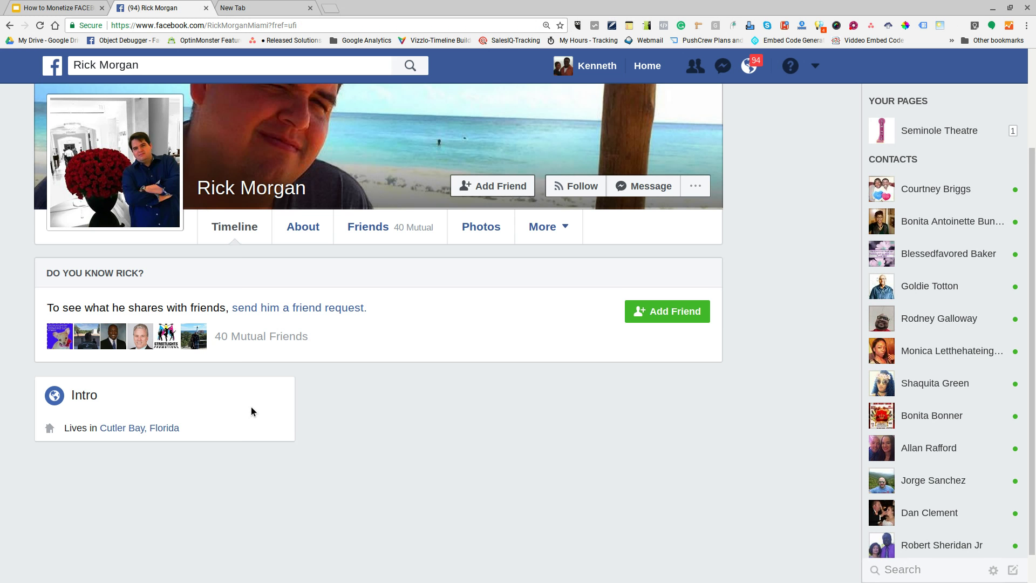
pyautogui.scroll(2, 448, 213)
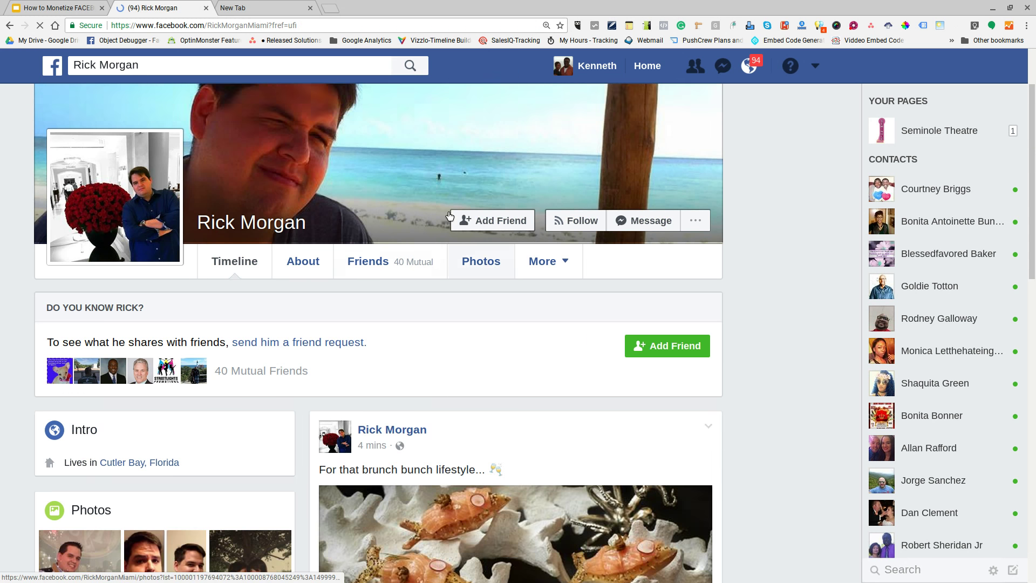
pyautogui.scroll(-2, 449, 216)
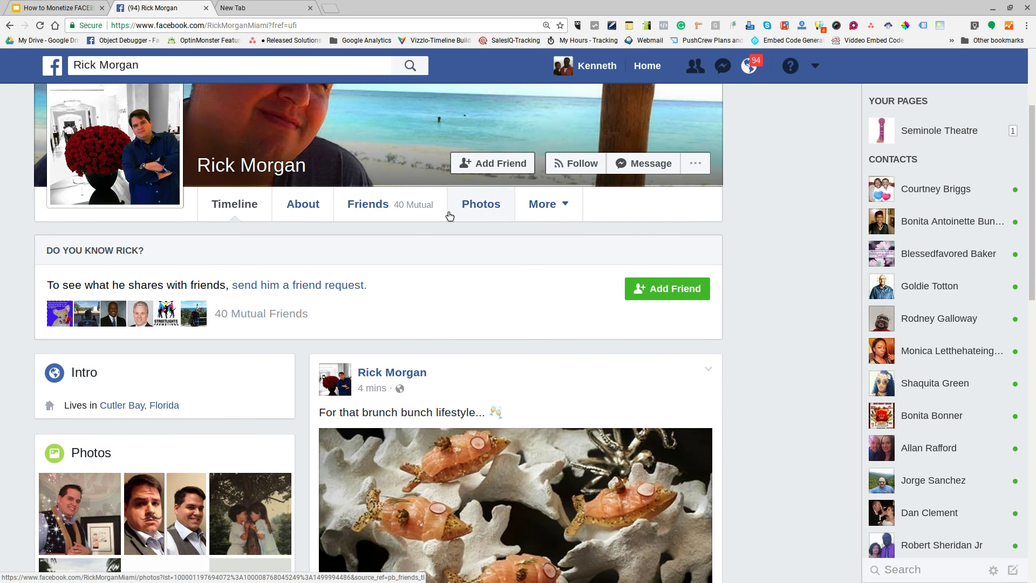
pyautogui.scroll(2, 450, 216)
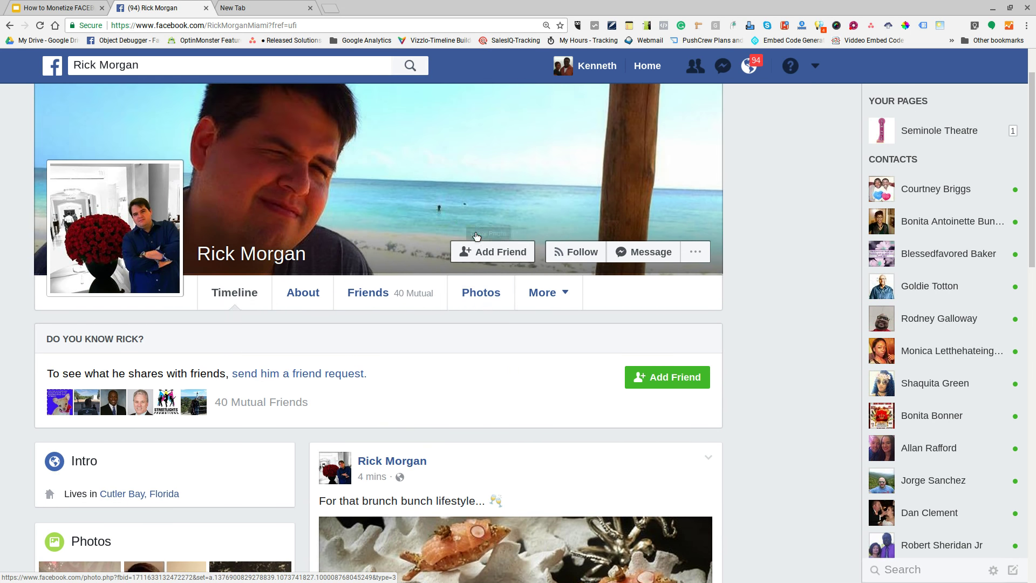
pyautogui.click(496, 258)
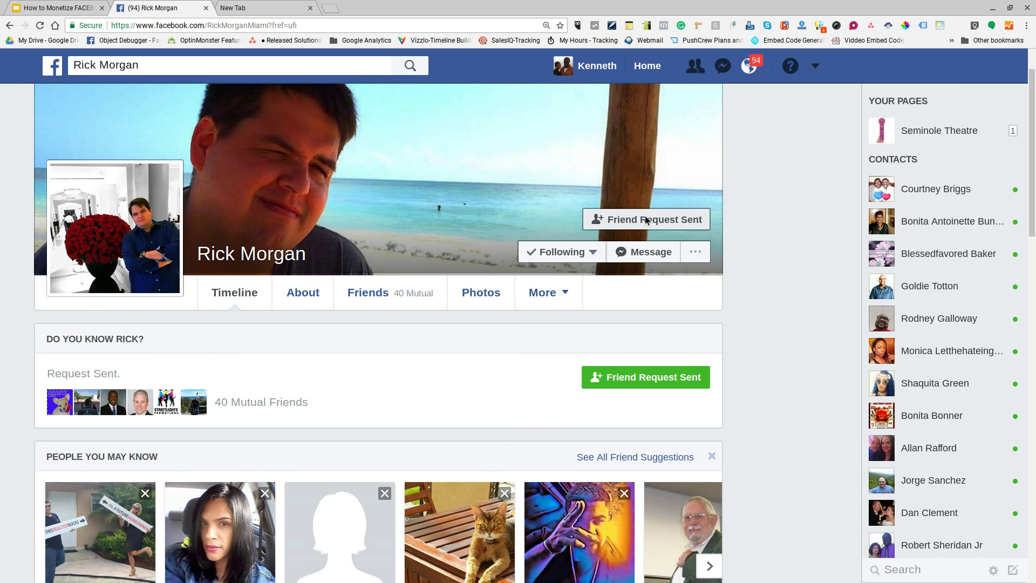
# Add the person who was sent the friend request to the Acquaintances list
pyautogui.click(645, 220)
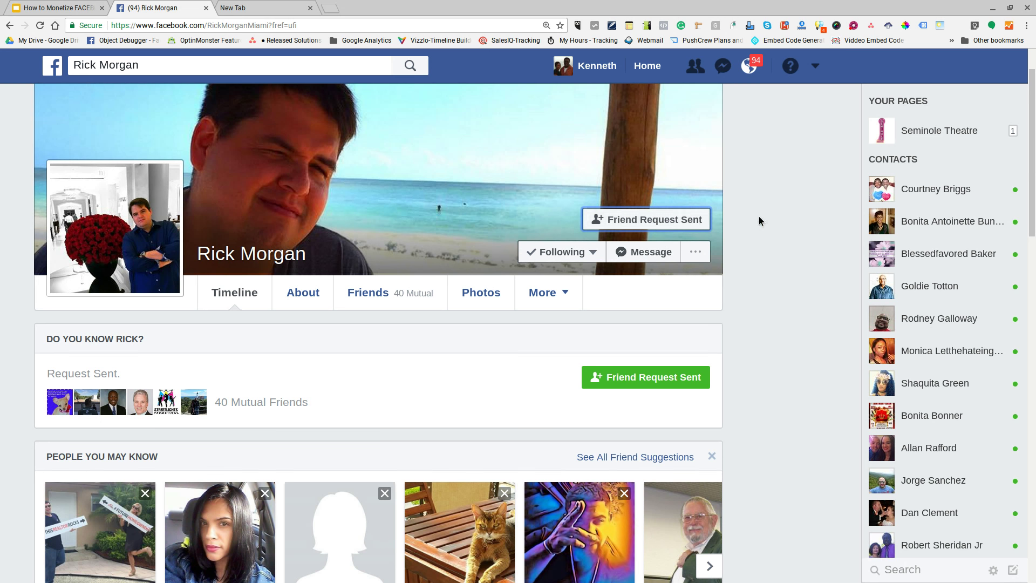
pyautogui.moveTo(657, 220)
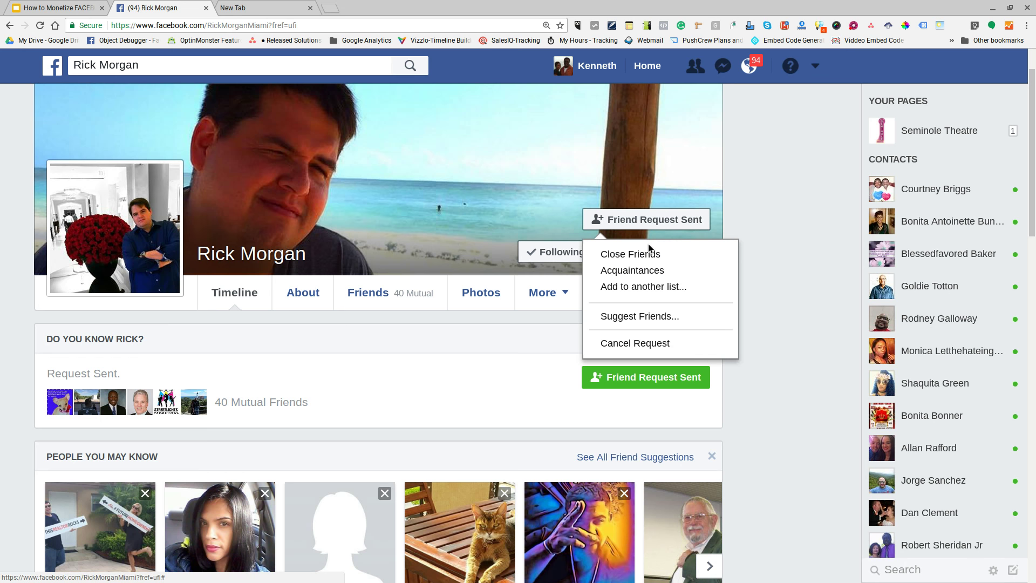
pyautogui.click(642, 274)
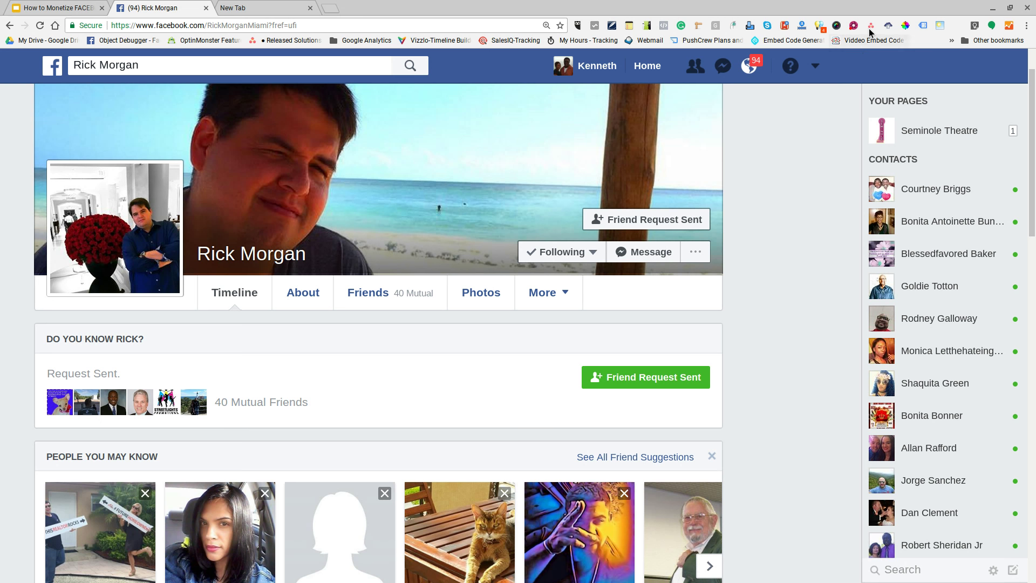
pyautogui.click(853, 26)
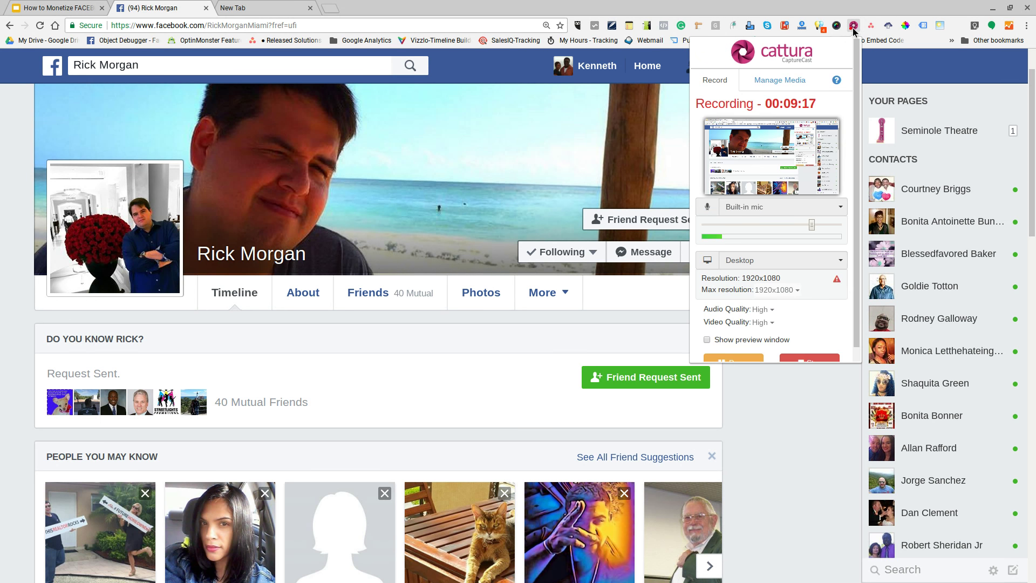
pyautogui.scroll(-1, 775, 298)
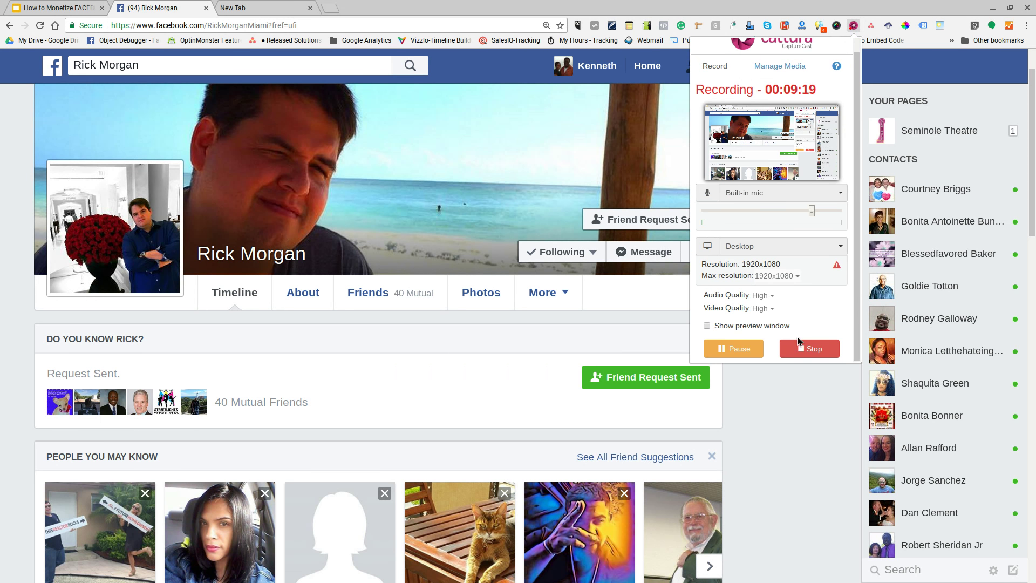